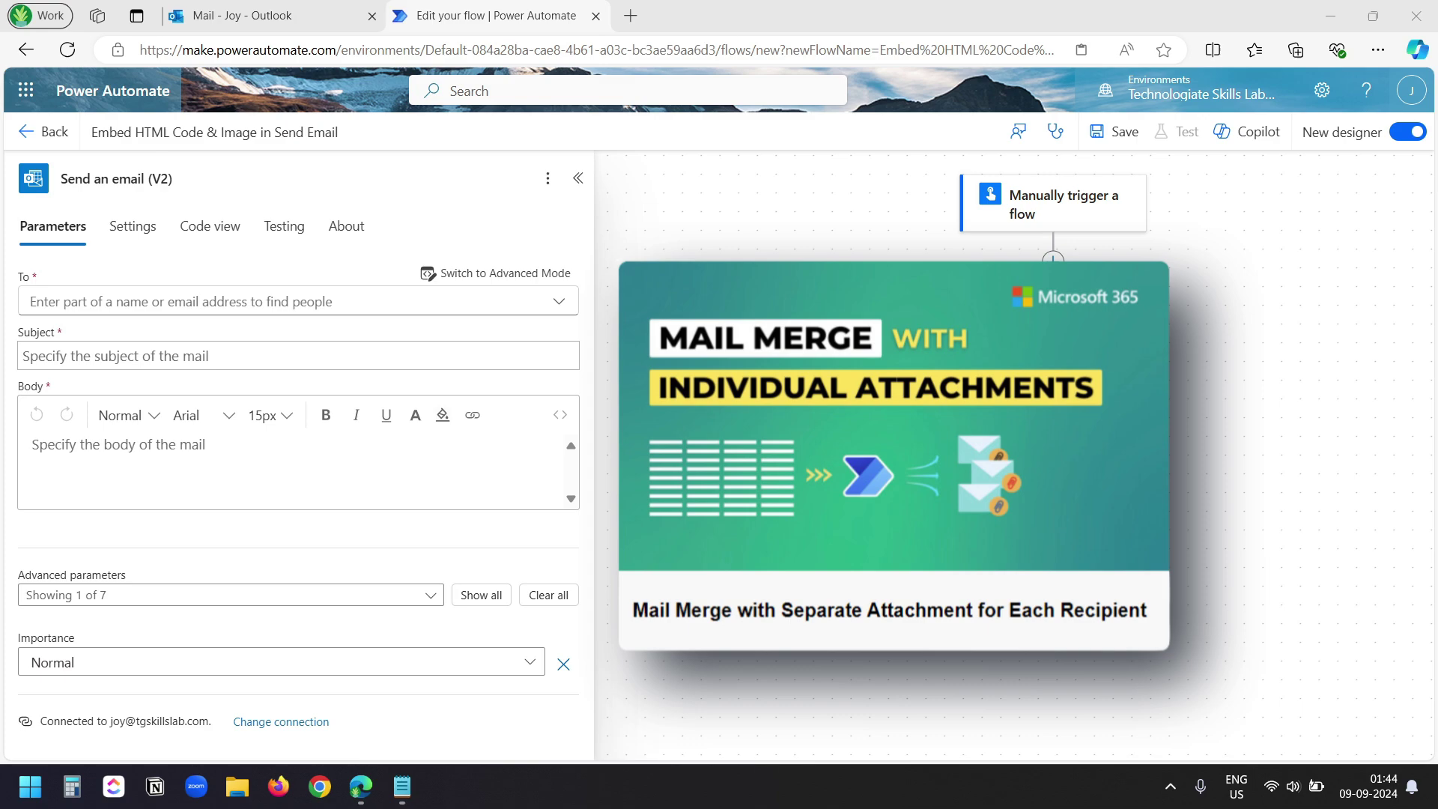
# Maximize the HTML.txt template in Notepad, then view its code and preview in htmlcodeeditor.com
pyautogui.hotkey('alt', 'Tab')
pyautogui.doubleClick(869, 227)
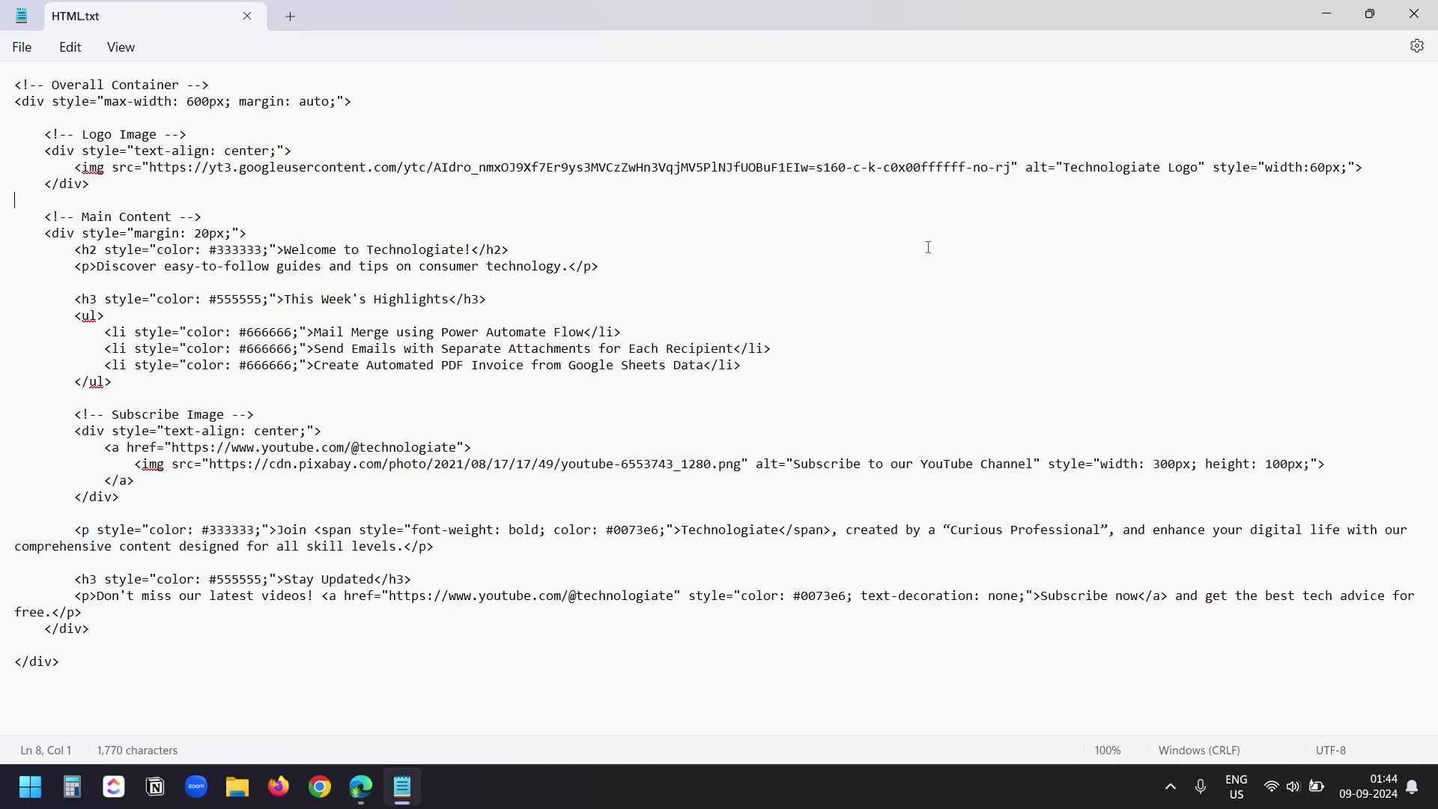
pyautogui.hotkey('alt', 'Tab')
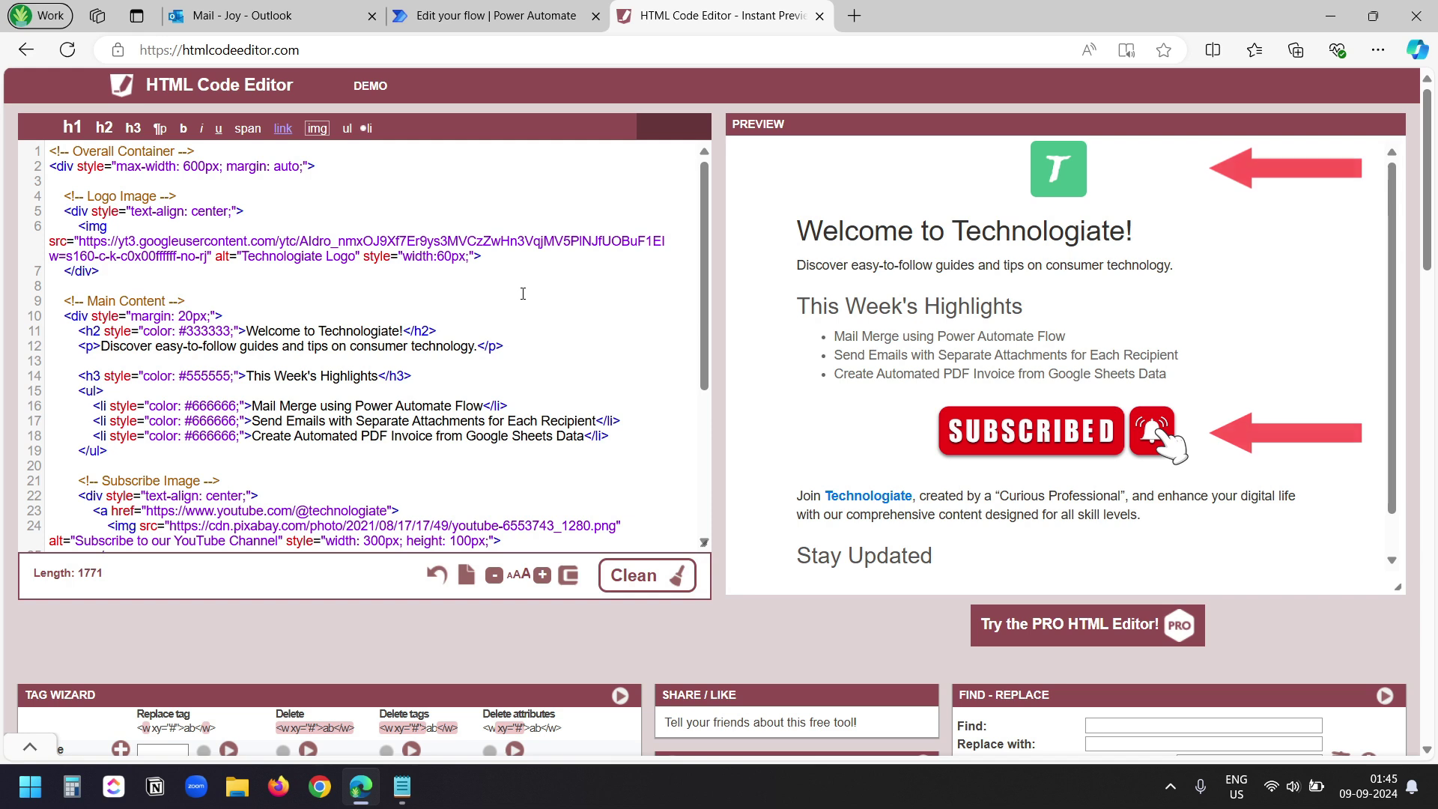
# Select the subscribe image's Pixabay URL on line 24 and view that image in its own tab
pyautogui.scroll(-1, 530, 335)
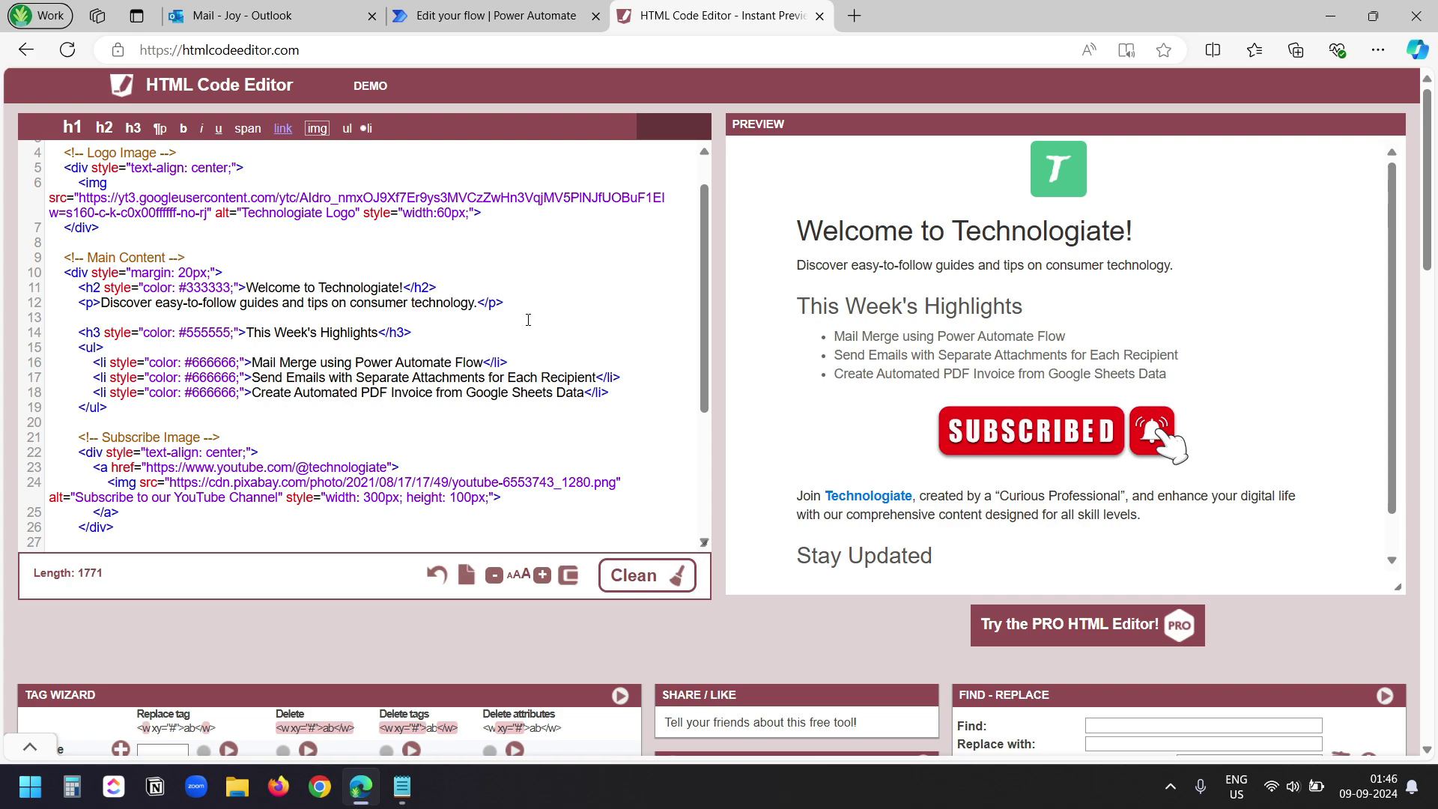
pyautogui.scroll(-1, 528, 320)
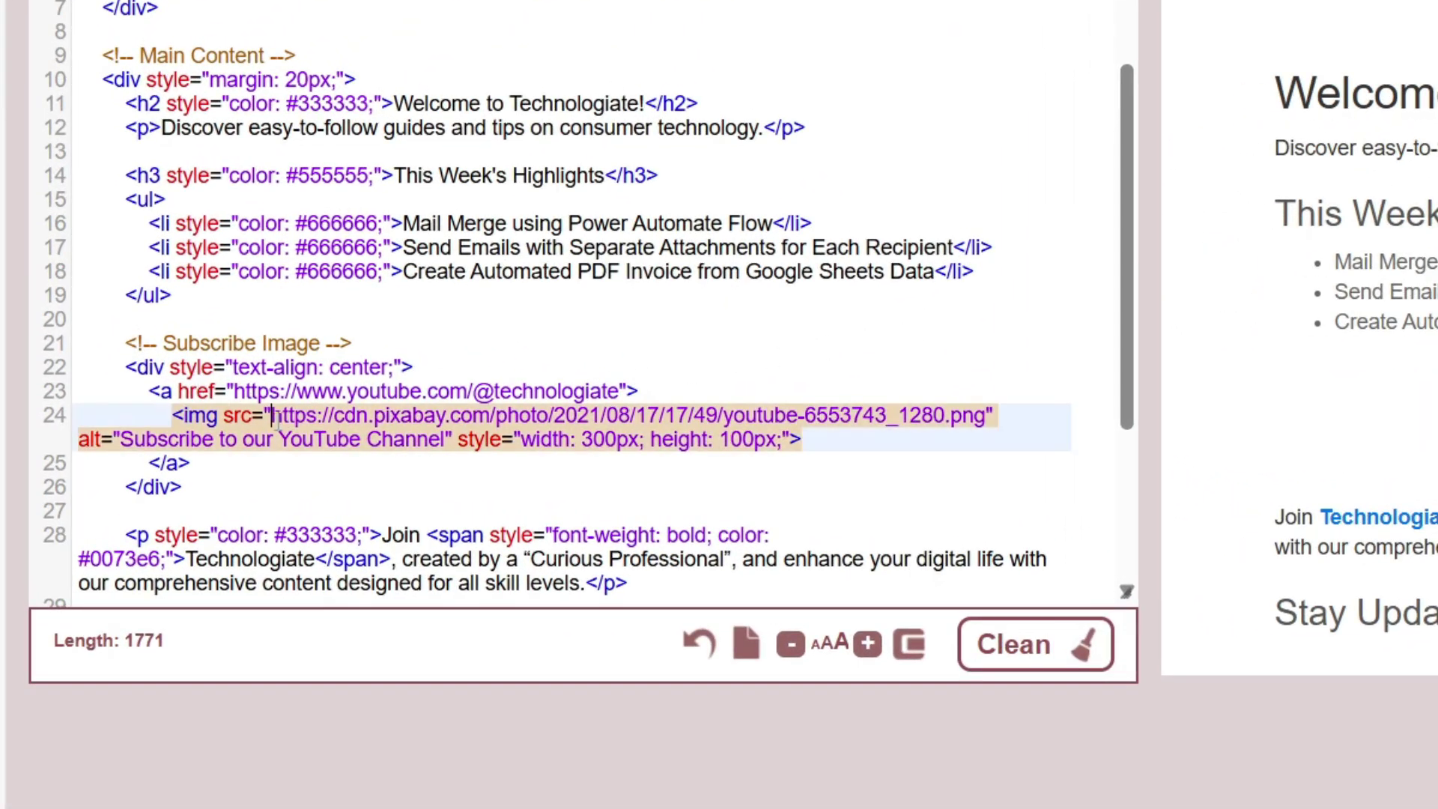
pyautogui.doubleClick(315, 417)
pyautogui.moveTo(319, 417); pyautogui.dragTo(987, 416)
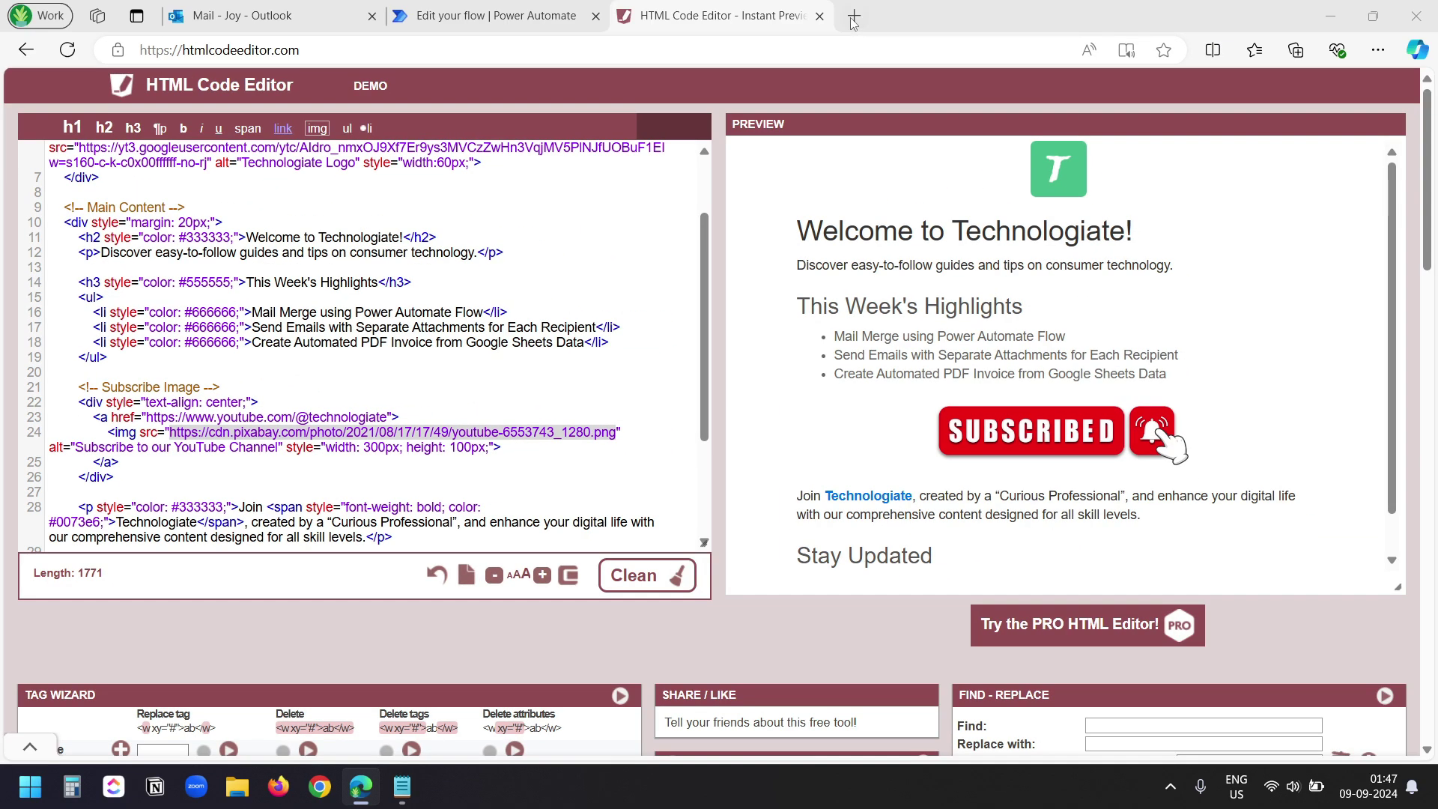
pyautogui.hotkey('ctrl', 'Tab')
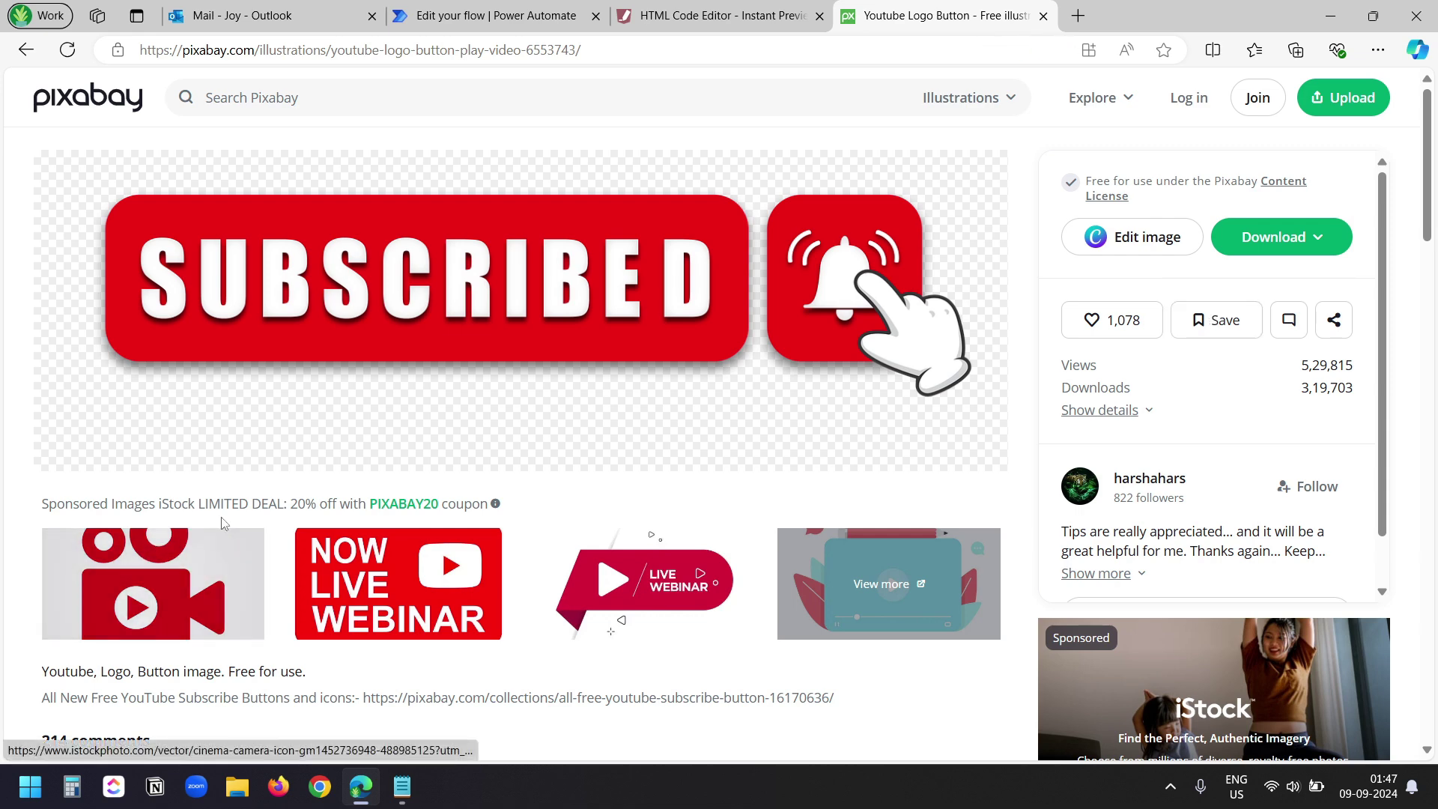
pyautogui.rightClick(596, 292)
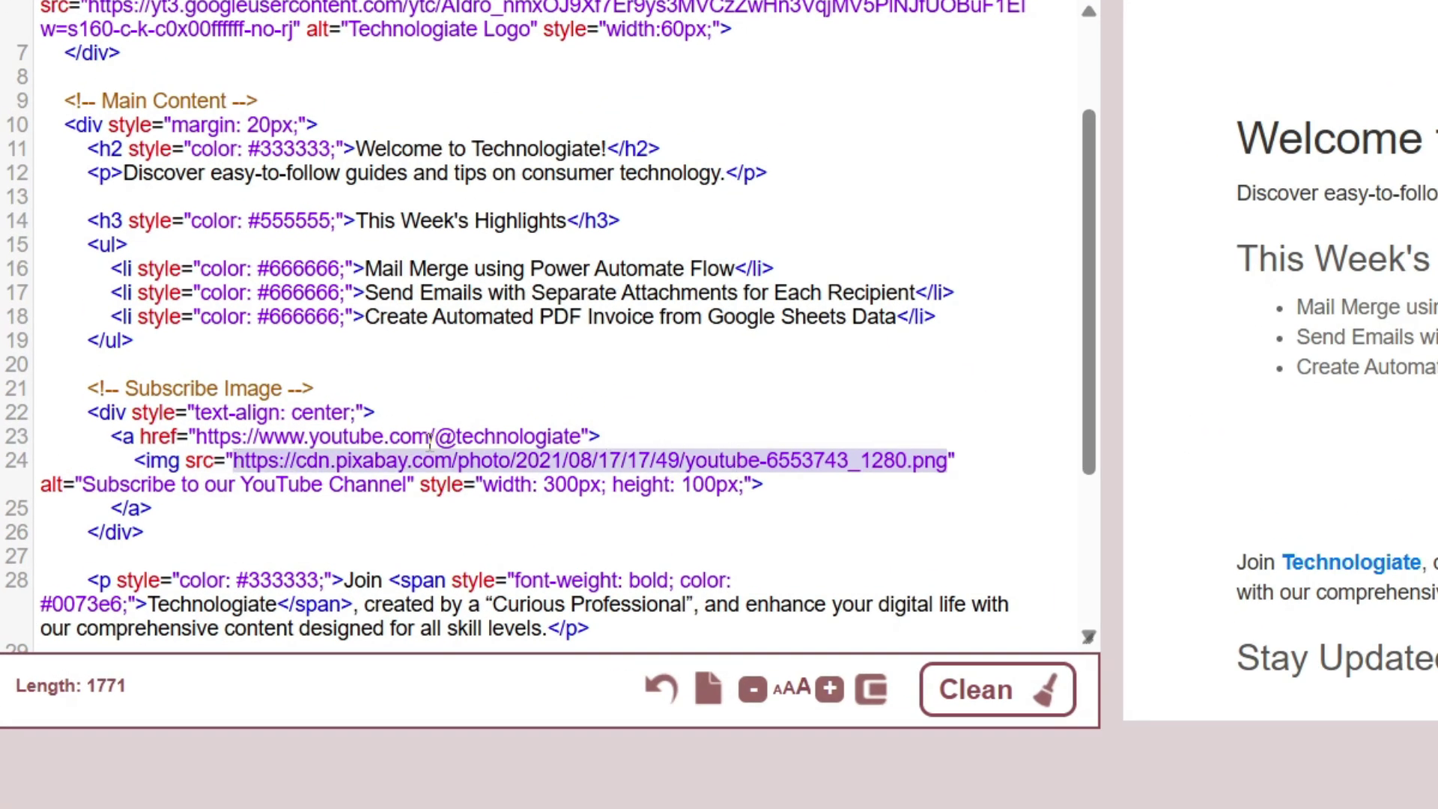
pyautogui.click(996, 431)
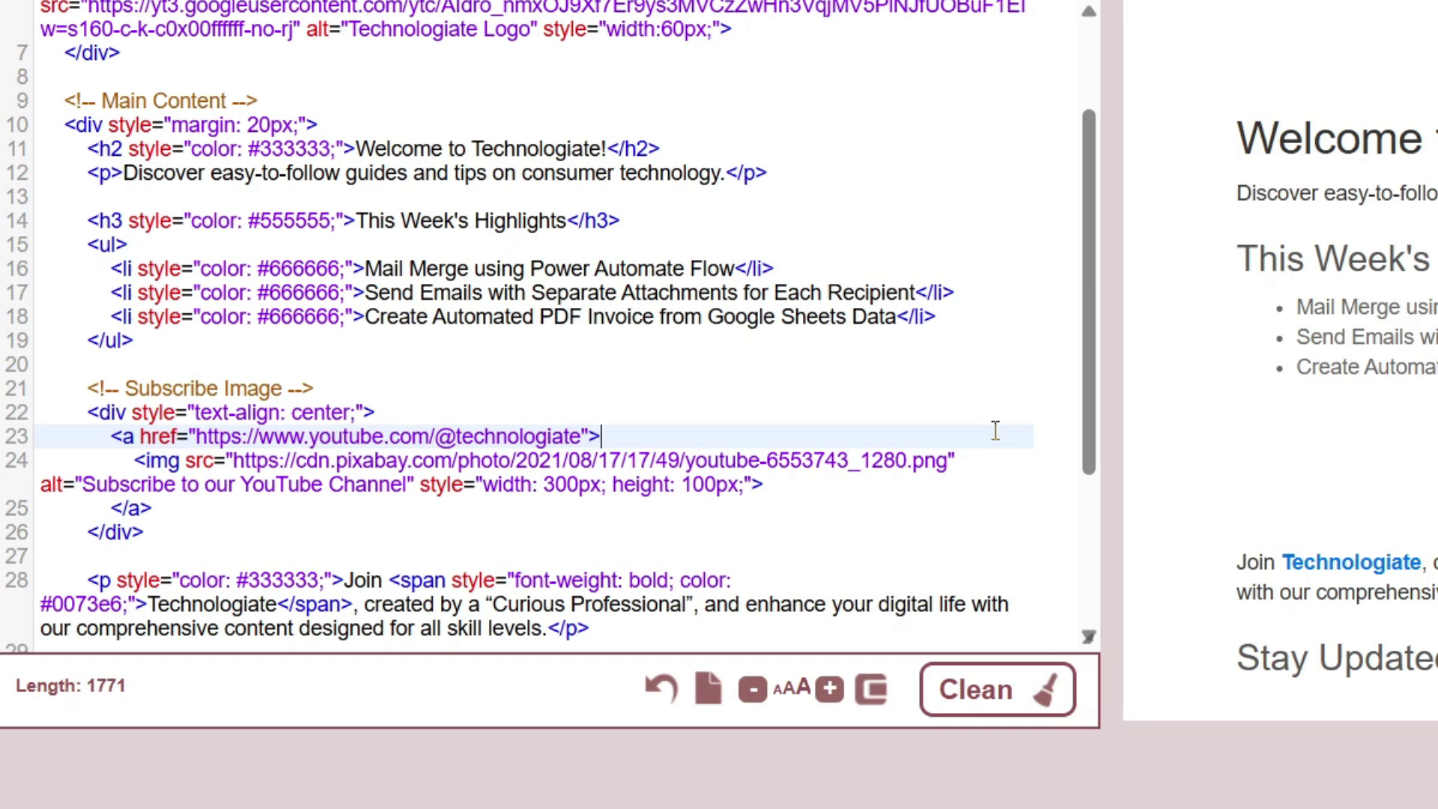
pyautogui.click(981, 365)
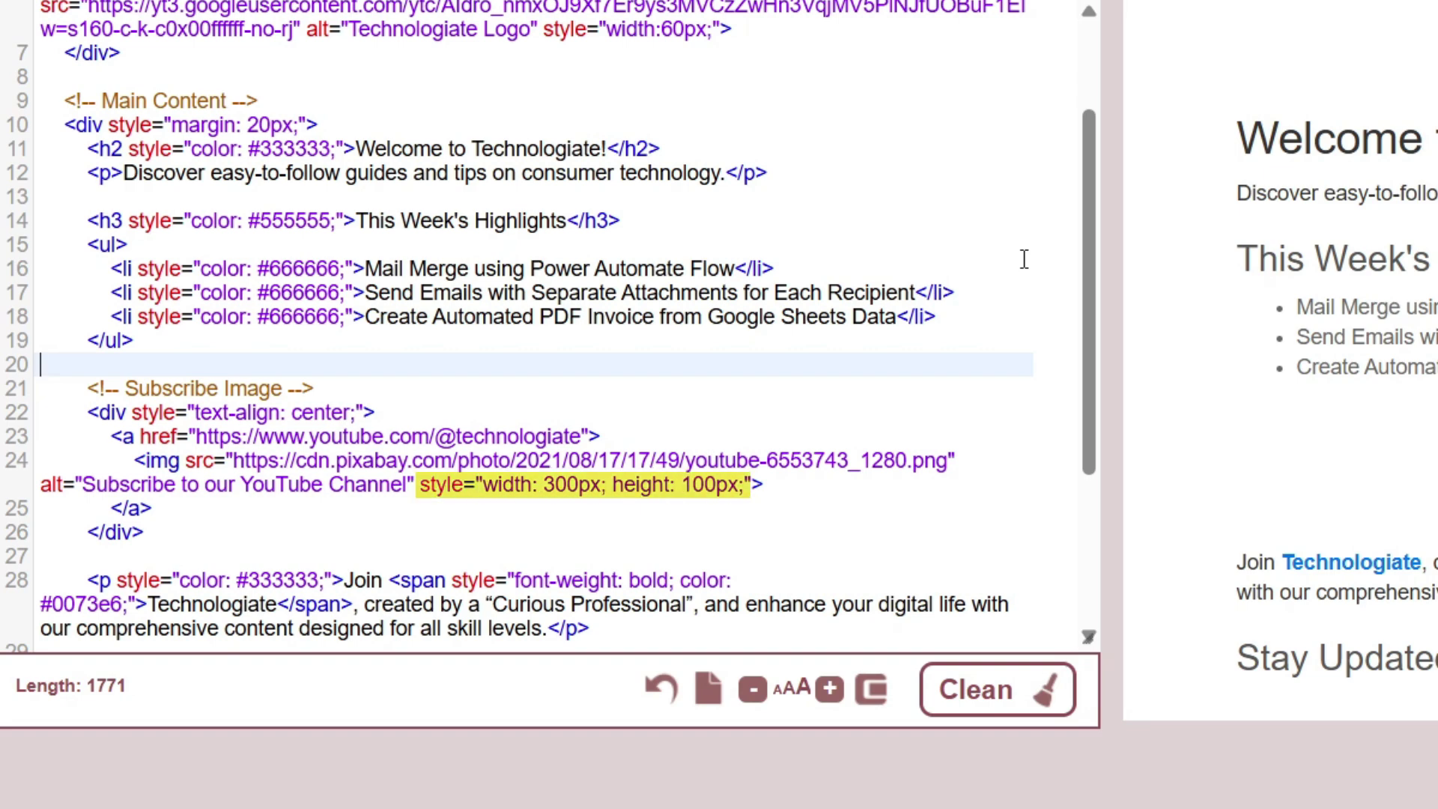
pyautogui.scroll(3, 985, 446)
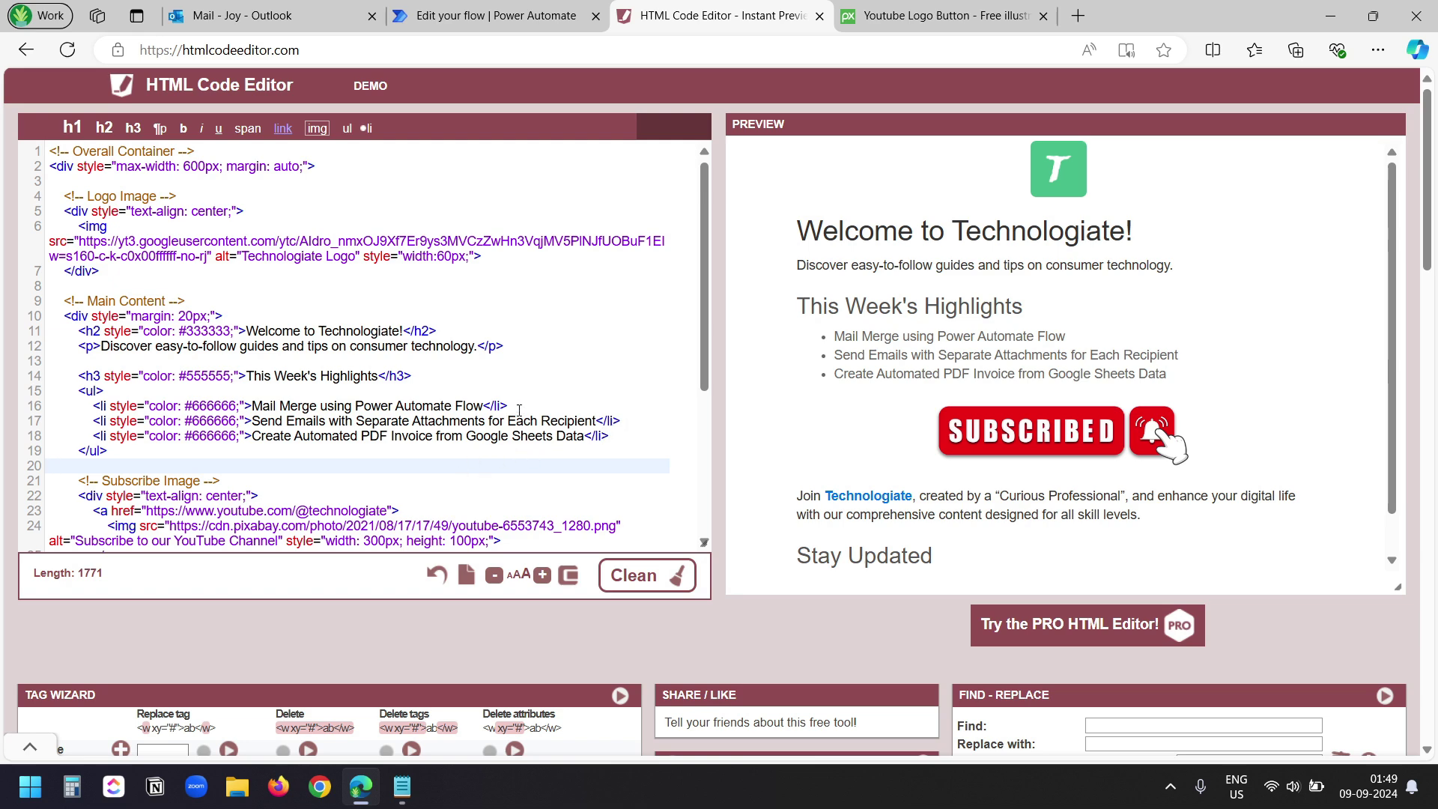
# Add an Initialize variable action after the manual trigger
pyautogui.hotkey('ctrl', 'shift', 'Tab')
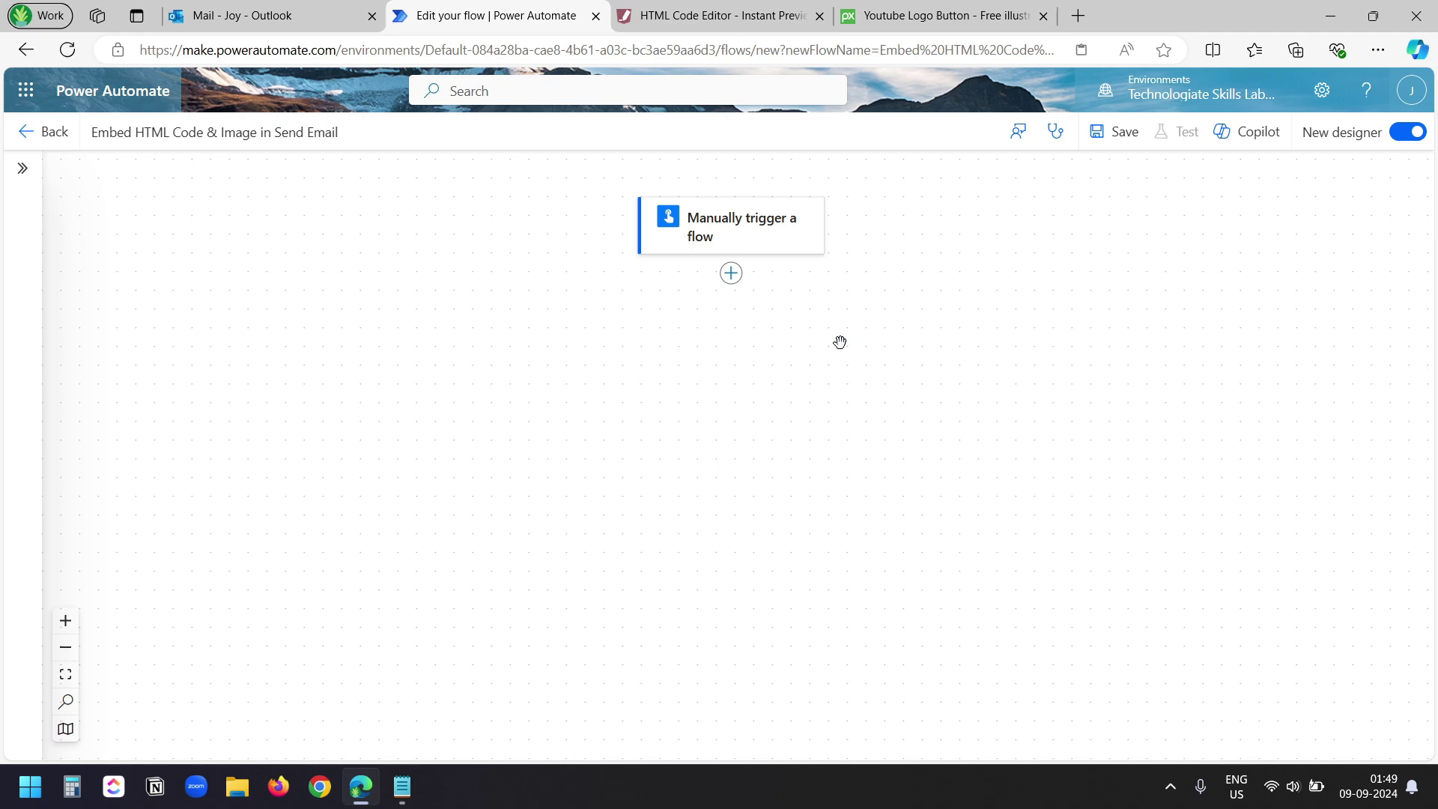
pyautogui.click(731, 273)
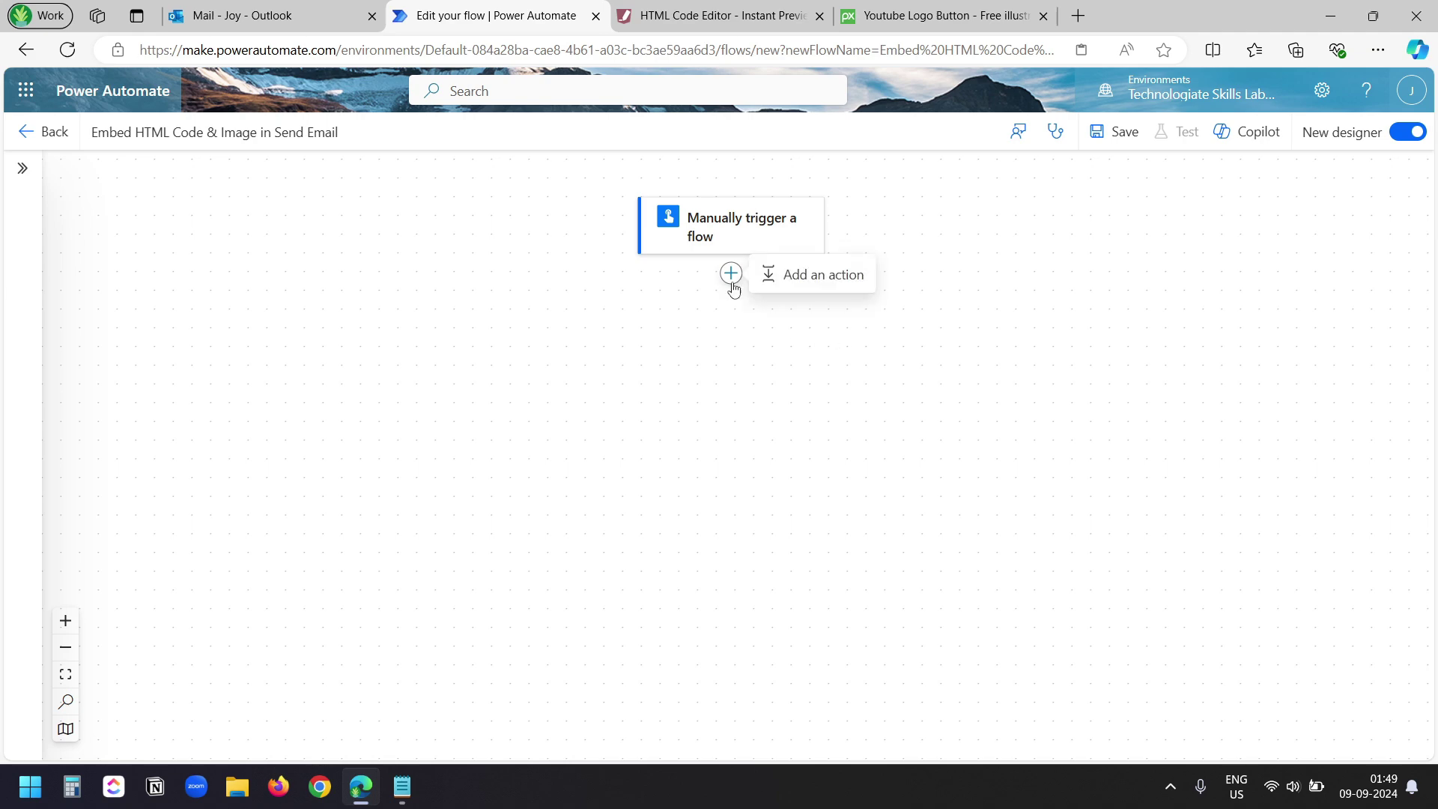
pyautogui.click(801, 283)
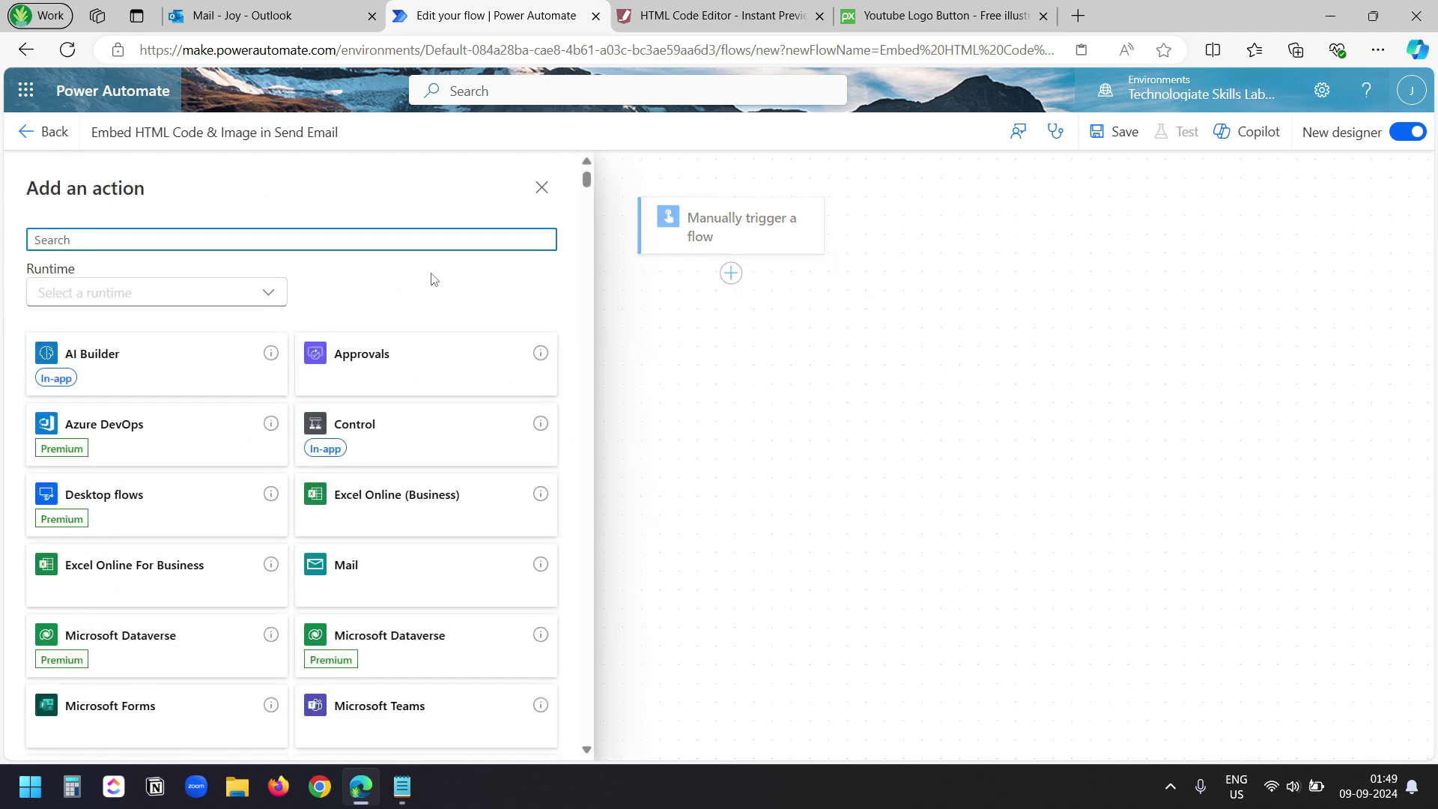
pyautogui.write('variable')
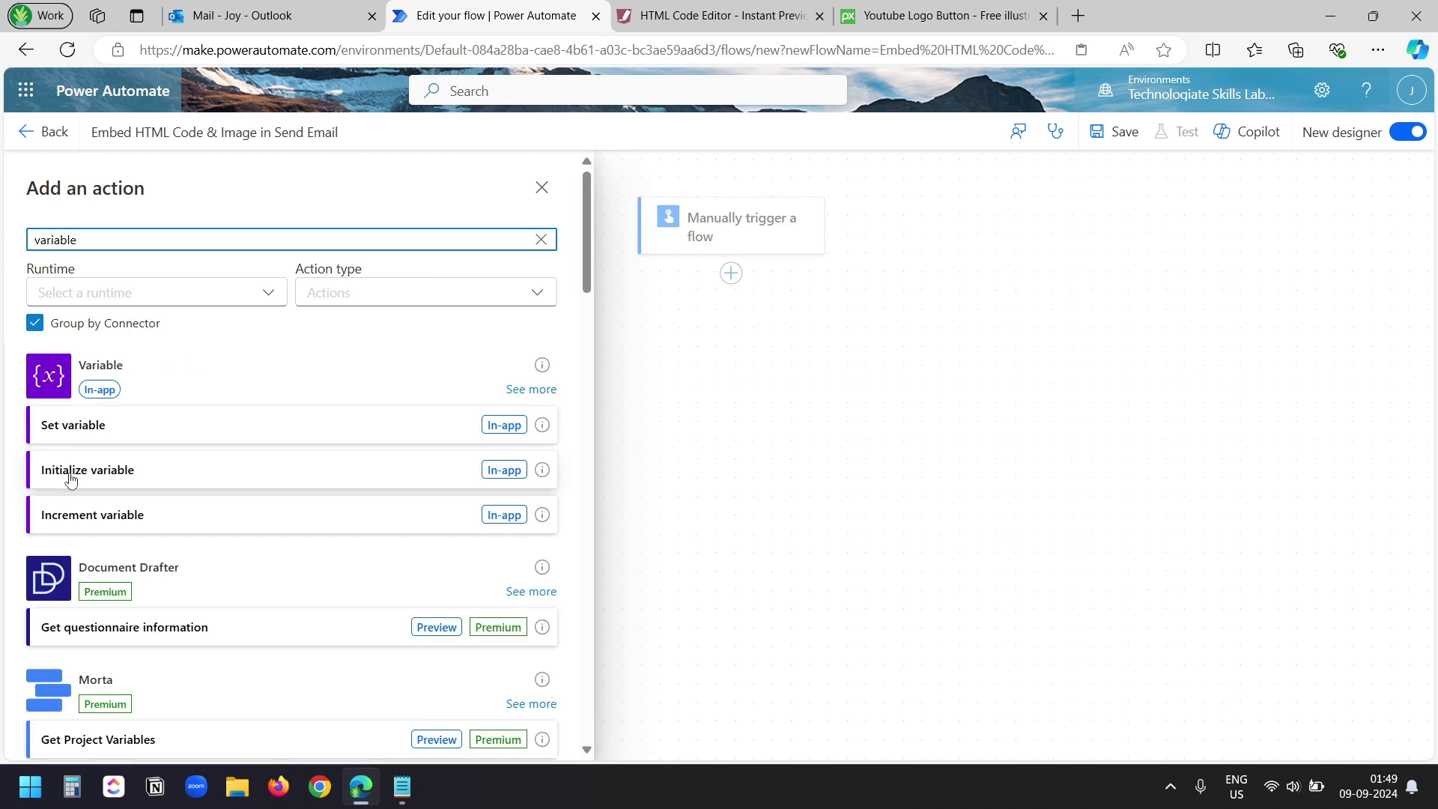
pyautogui.click(168, 481)
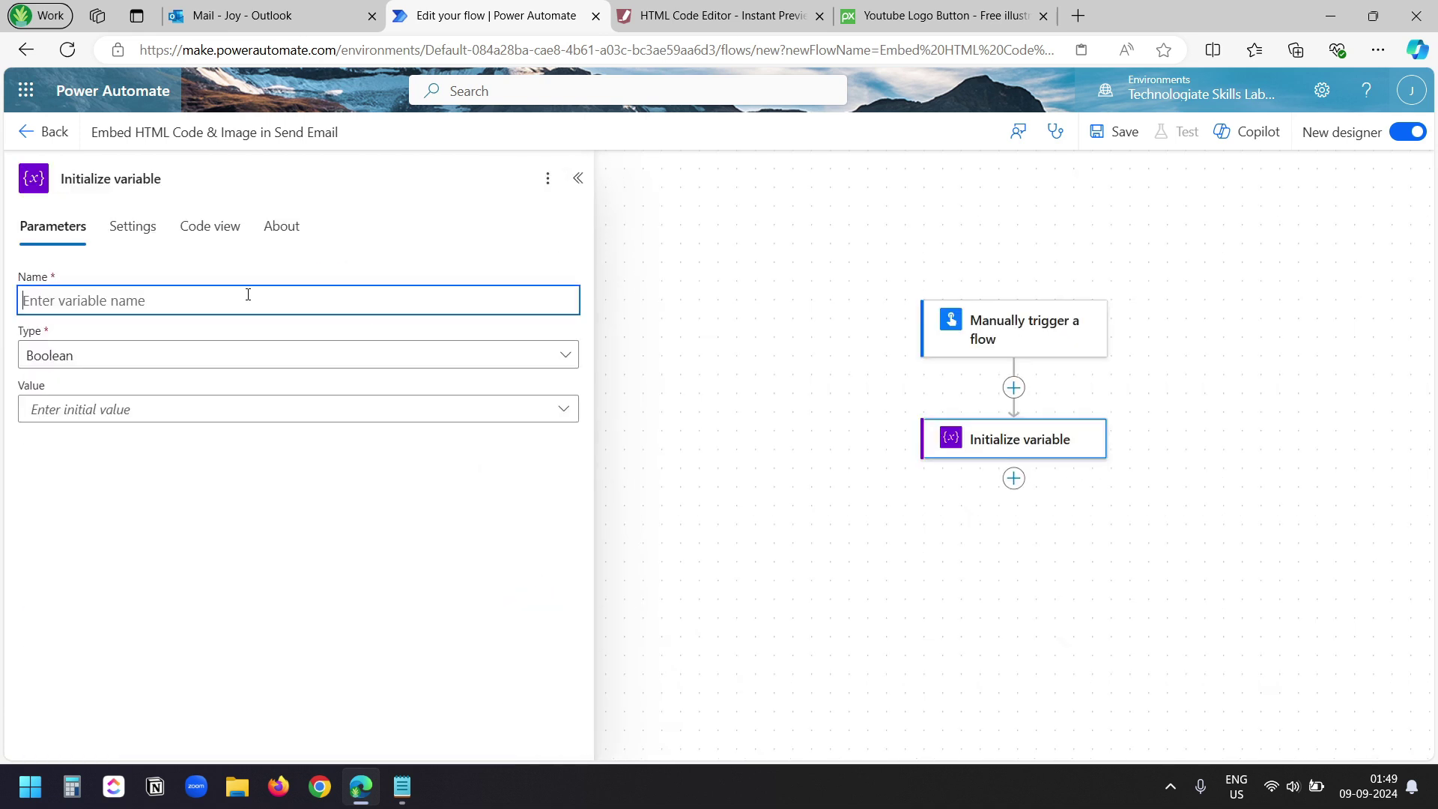
# Name the variable emailbody, set its type to String, and paste the HTML code as its value
pyautogui.write('emailbody')
pyautogui.click(220, 357)
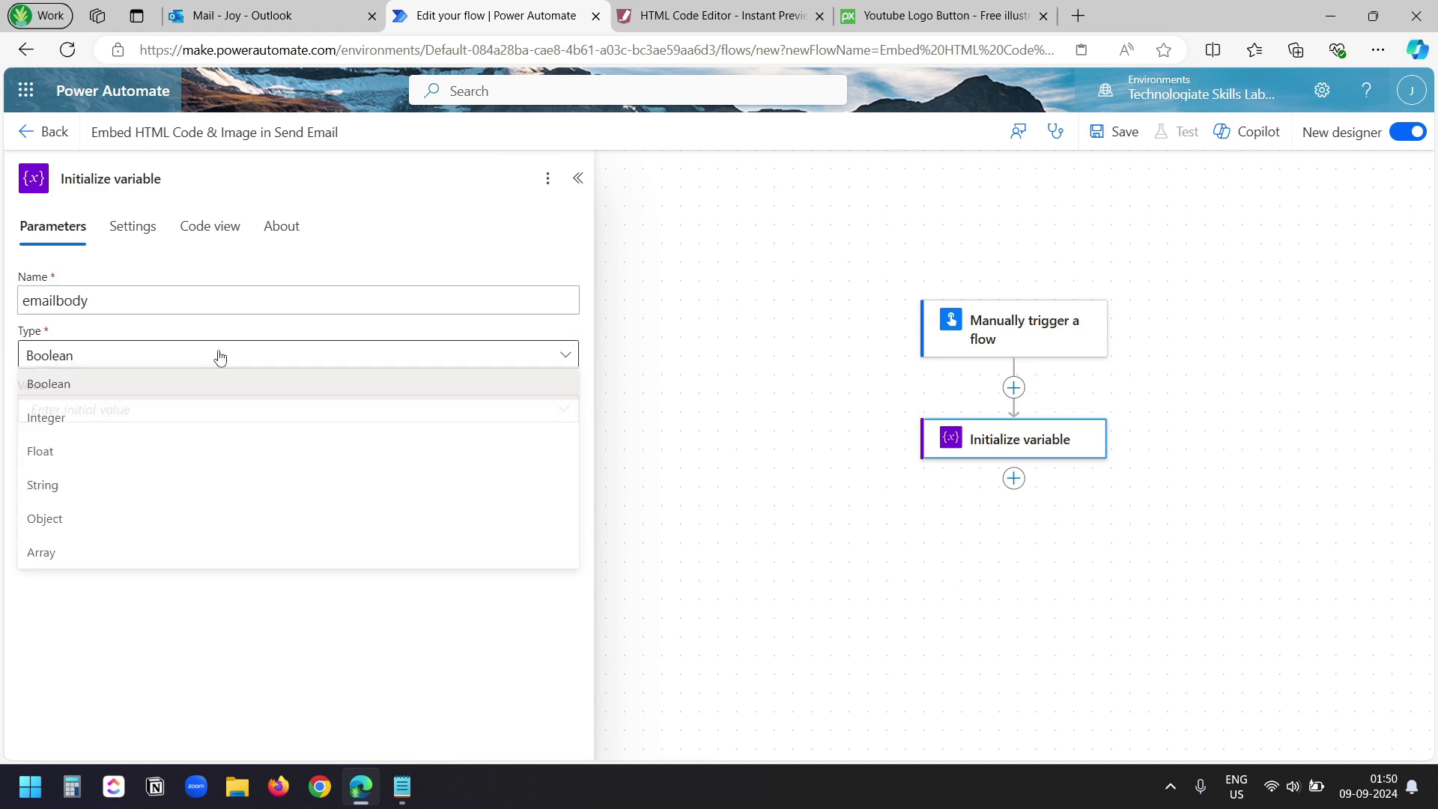
pyautogui.click(120, 499)
pyautogui.click(141, 409)
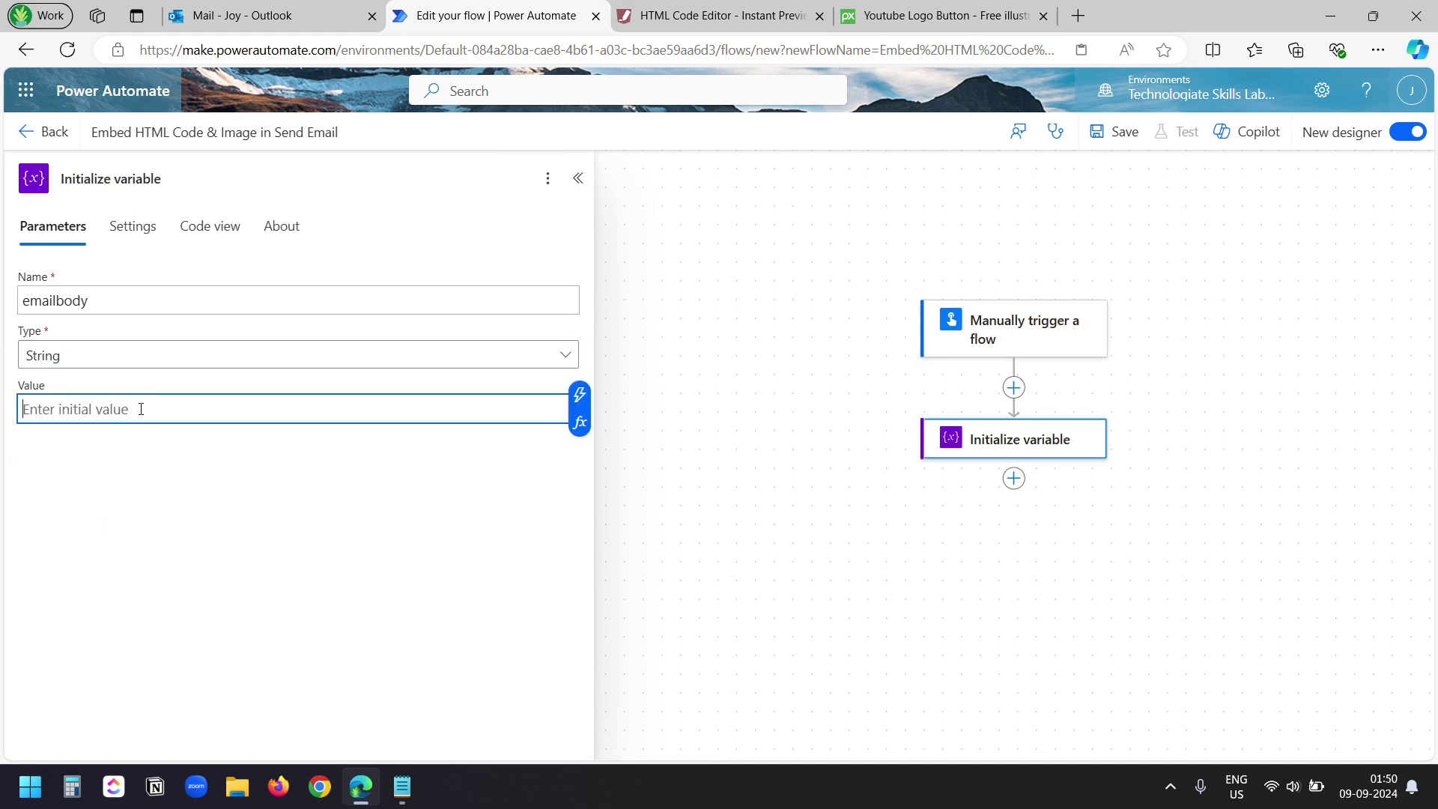
pyautogui.hotkey('ctrl', 'v')
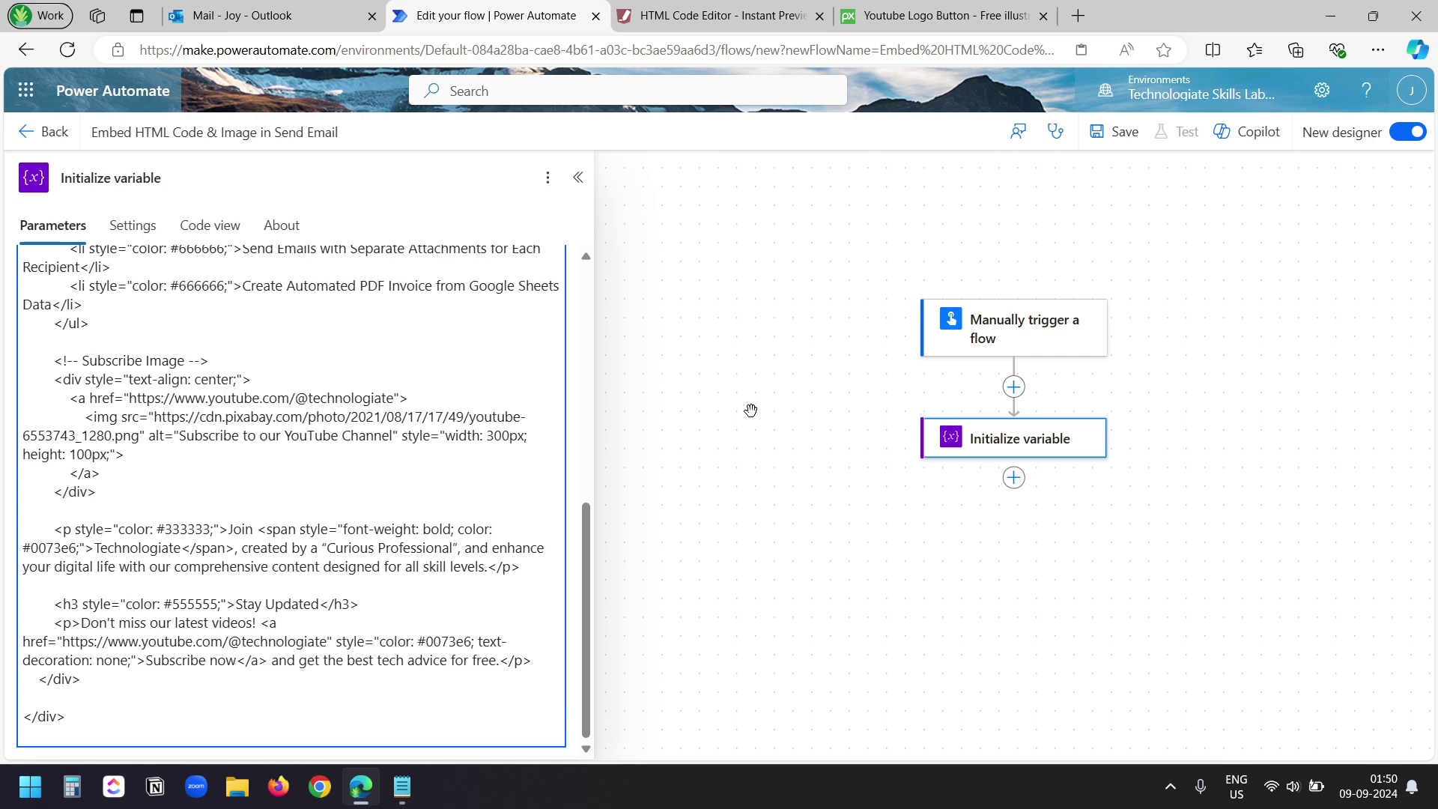
# Select the logo image tag line in the pasted HTML value
pyautogui.click(719, 15)
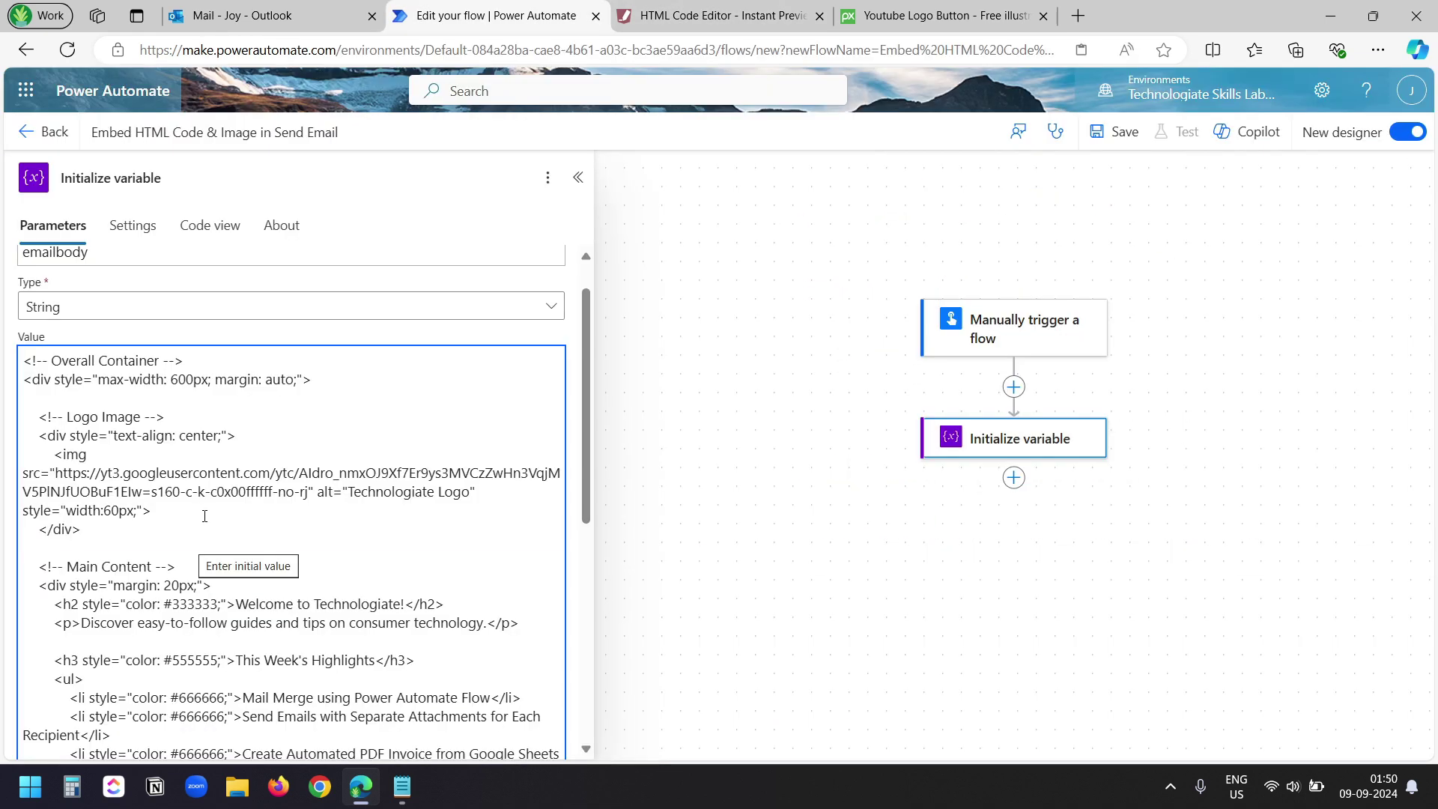
pyautogui.tripleClick(204, 516)
pyautogui.moveTo(204, 516); pyautogui.dragTo(25, 460)
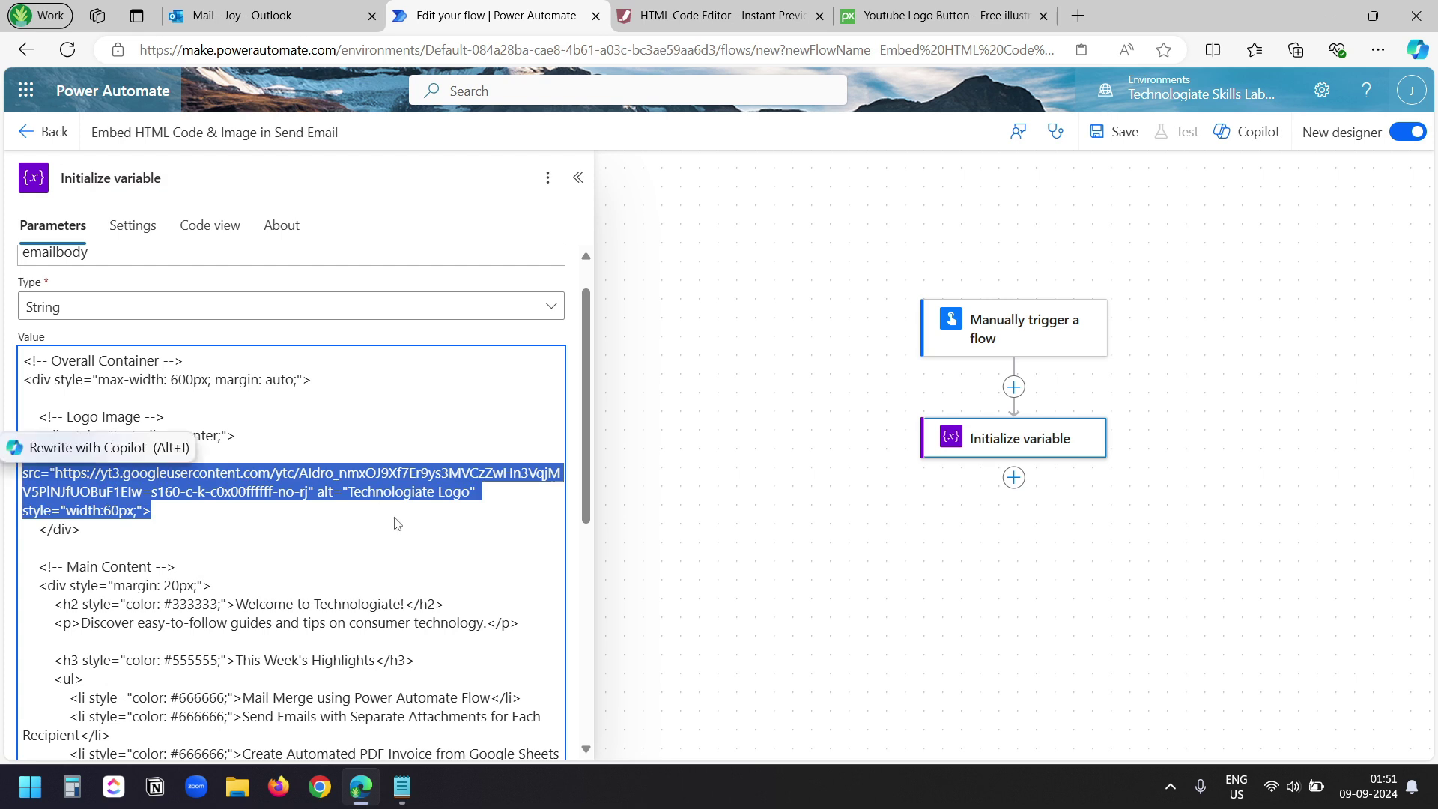
# Add a Send an email (V2) action after the emailbody variable
pyautogui.click(1020, 549)
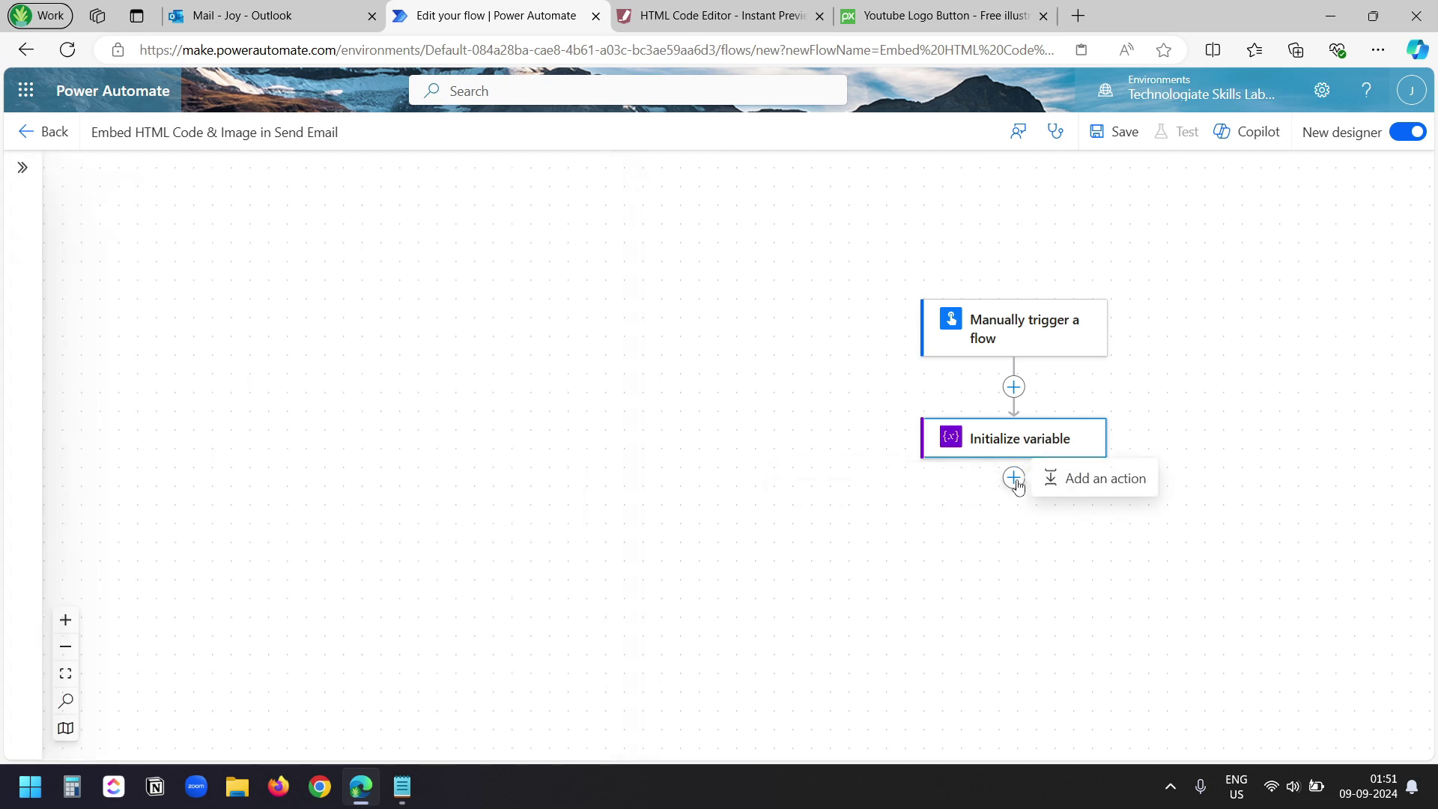
pyautogui.click(1059, 485)
pyautogui.write('send an emai')
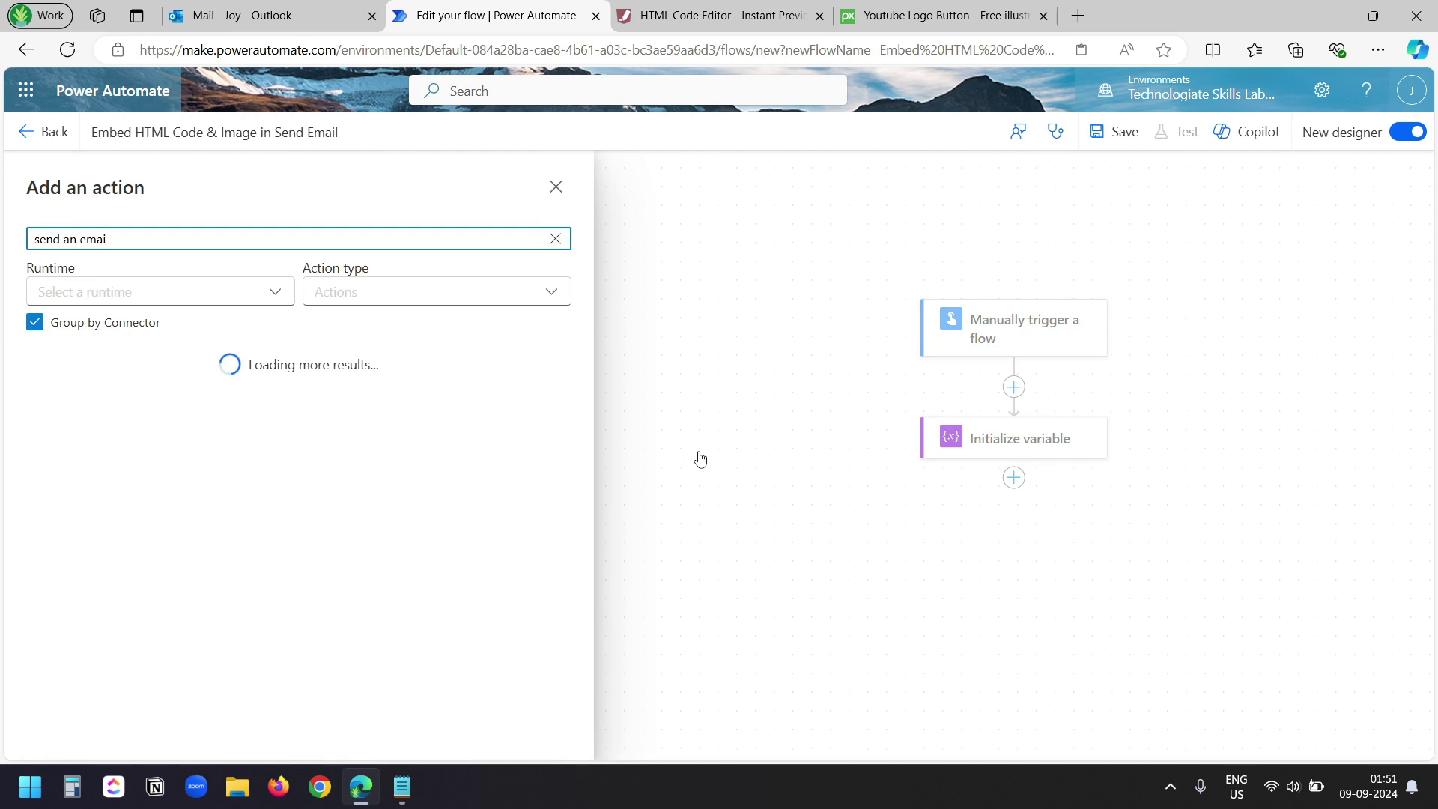
pyautogui.write('l')
pyautogui.scroll(-3, 167, 525)
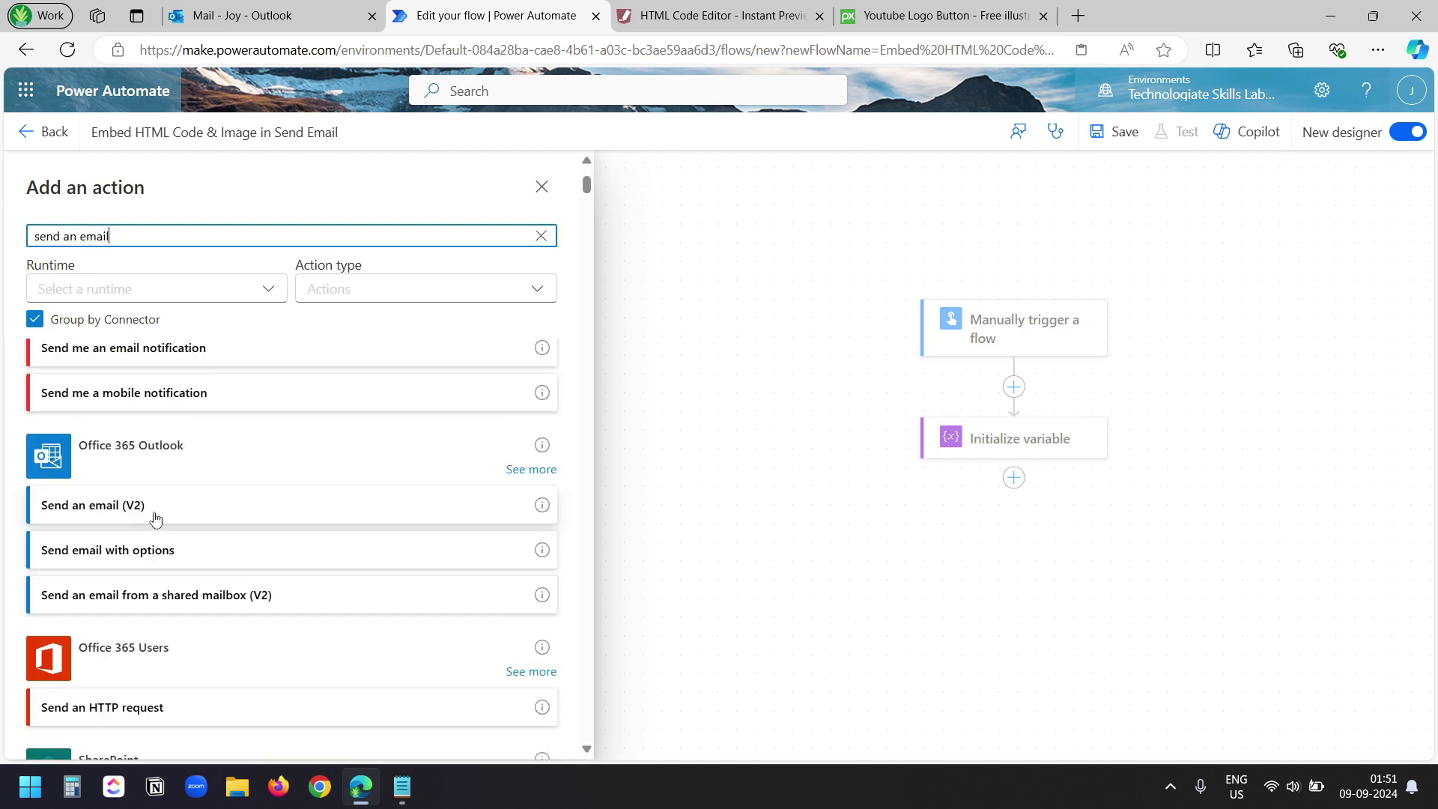
pyautogui.click(155, 517)
# Set the saved recipient, subject 'Catch Up on the Newest Tech Tricks – Only on Technologiate!', and emailbody as body
pyautogui.click(112, 301)
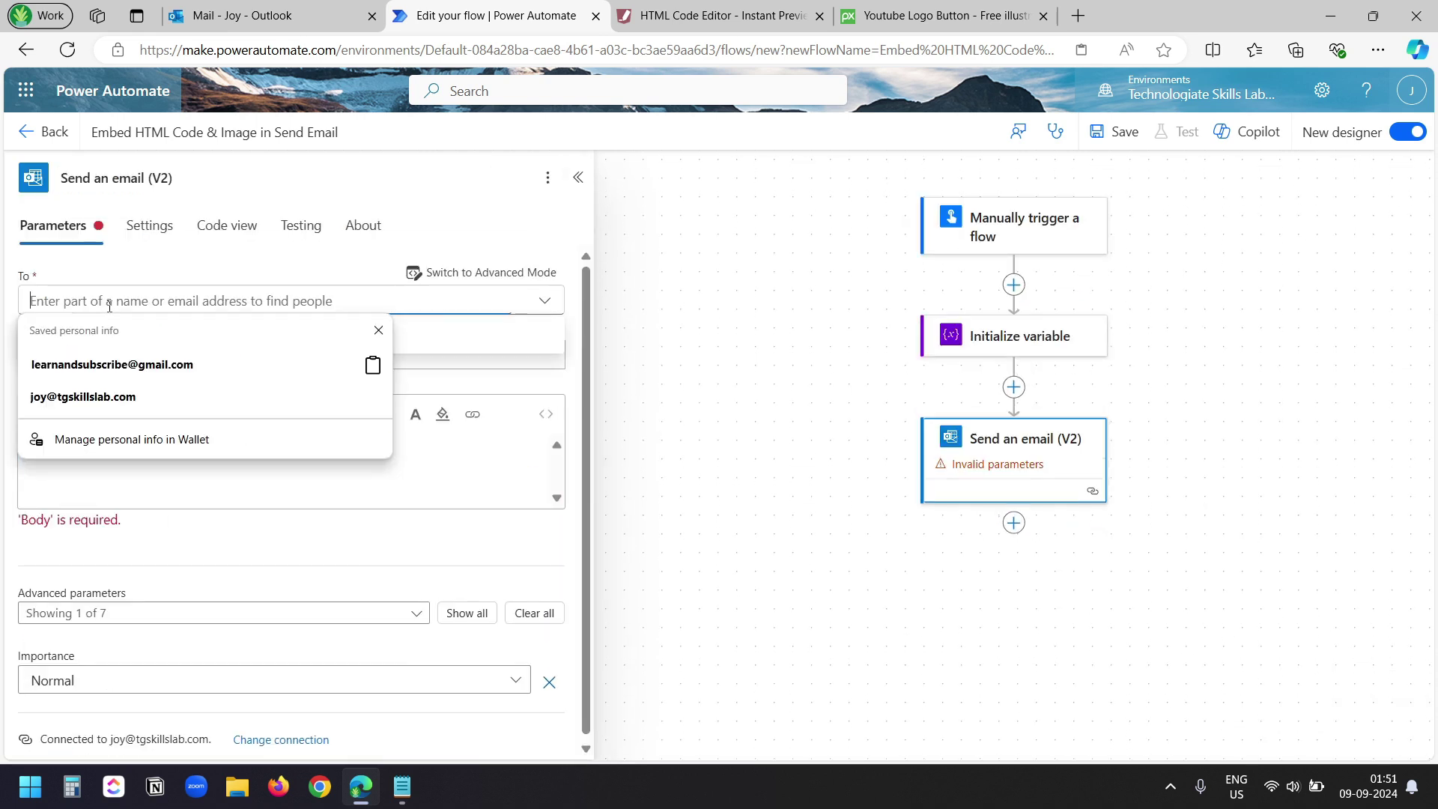
pyautogui.click(118, 364)
pyautogui.click(293, 467)
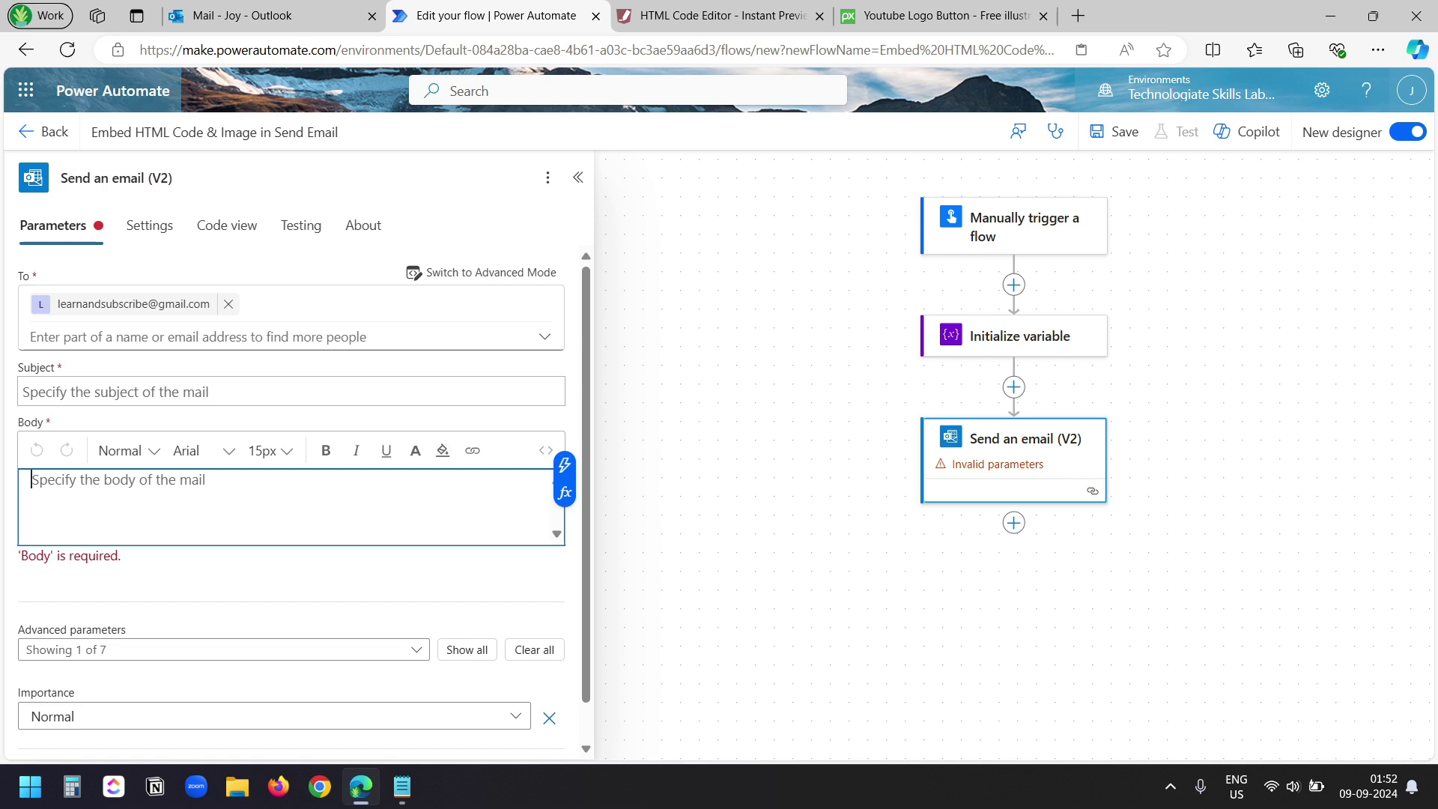
pyautogui.click(142, 393)
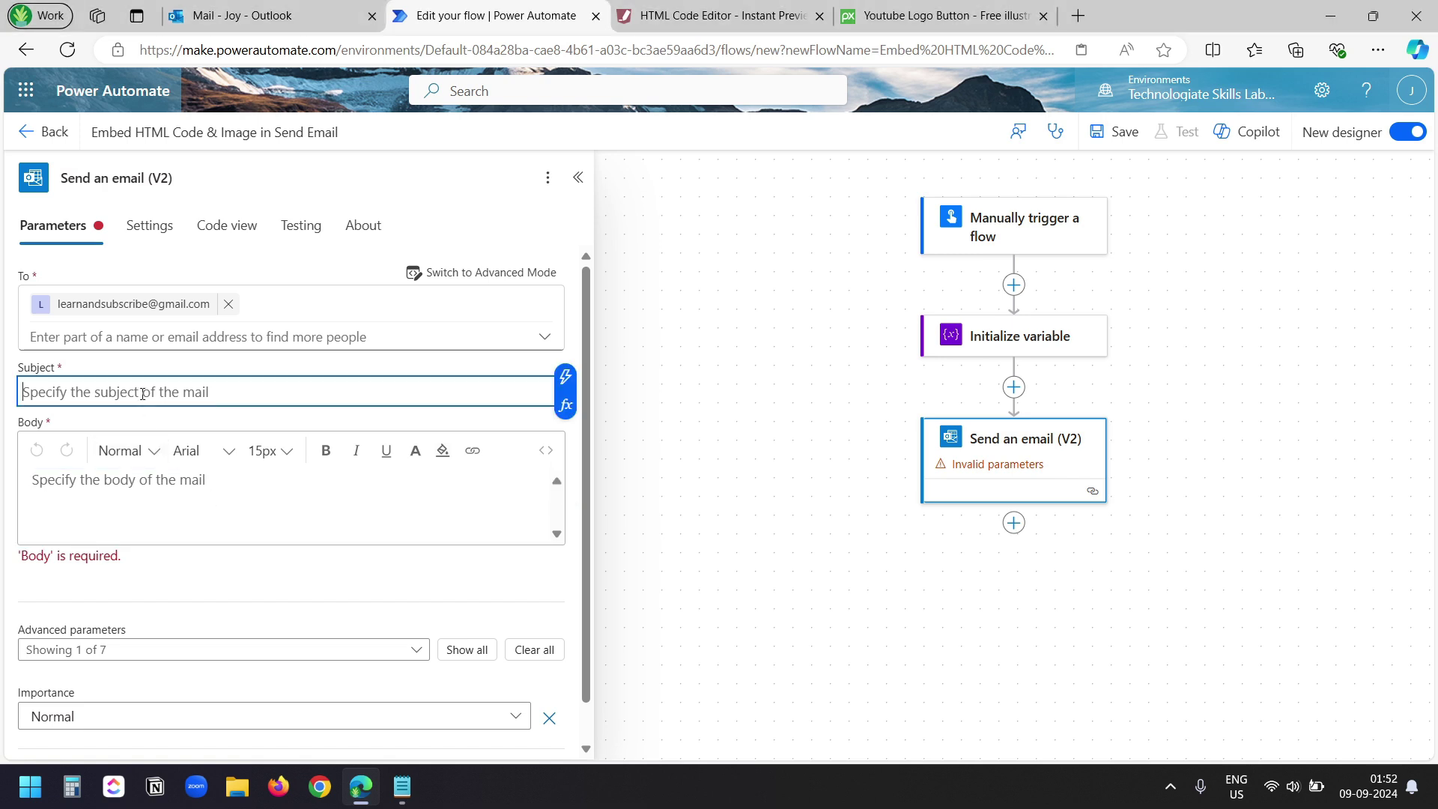
pyautogui.write('Catch Up on the Newest Tech Tricks – Only on Technologiate!')
pyautogui.click(330, 493)
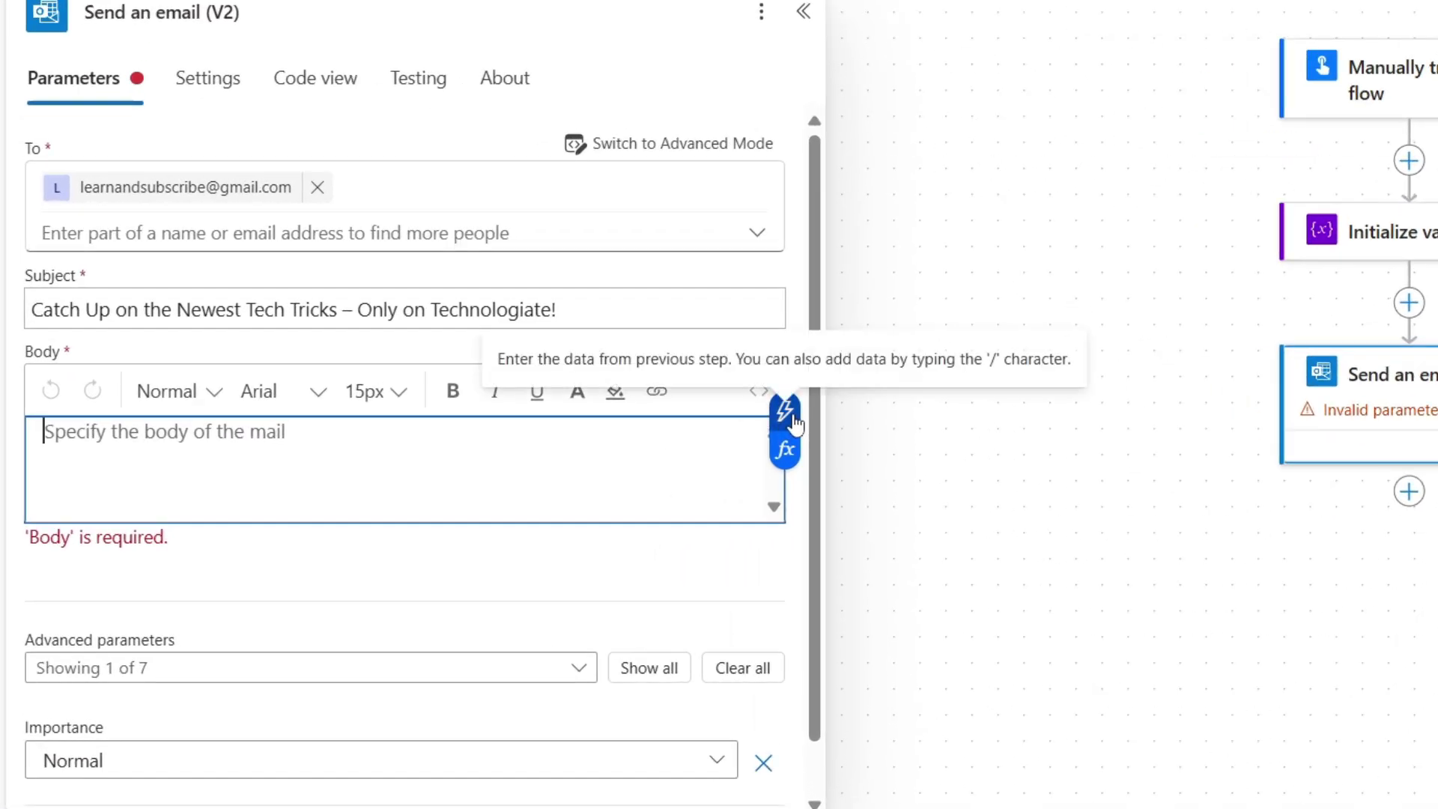
pyautogui.click(788, 415)
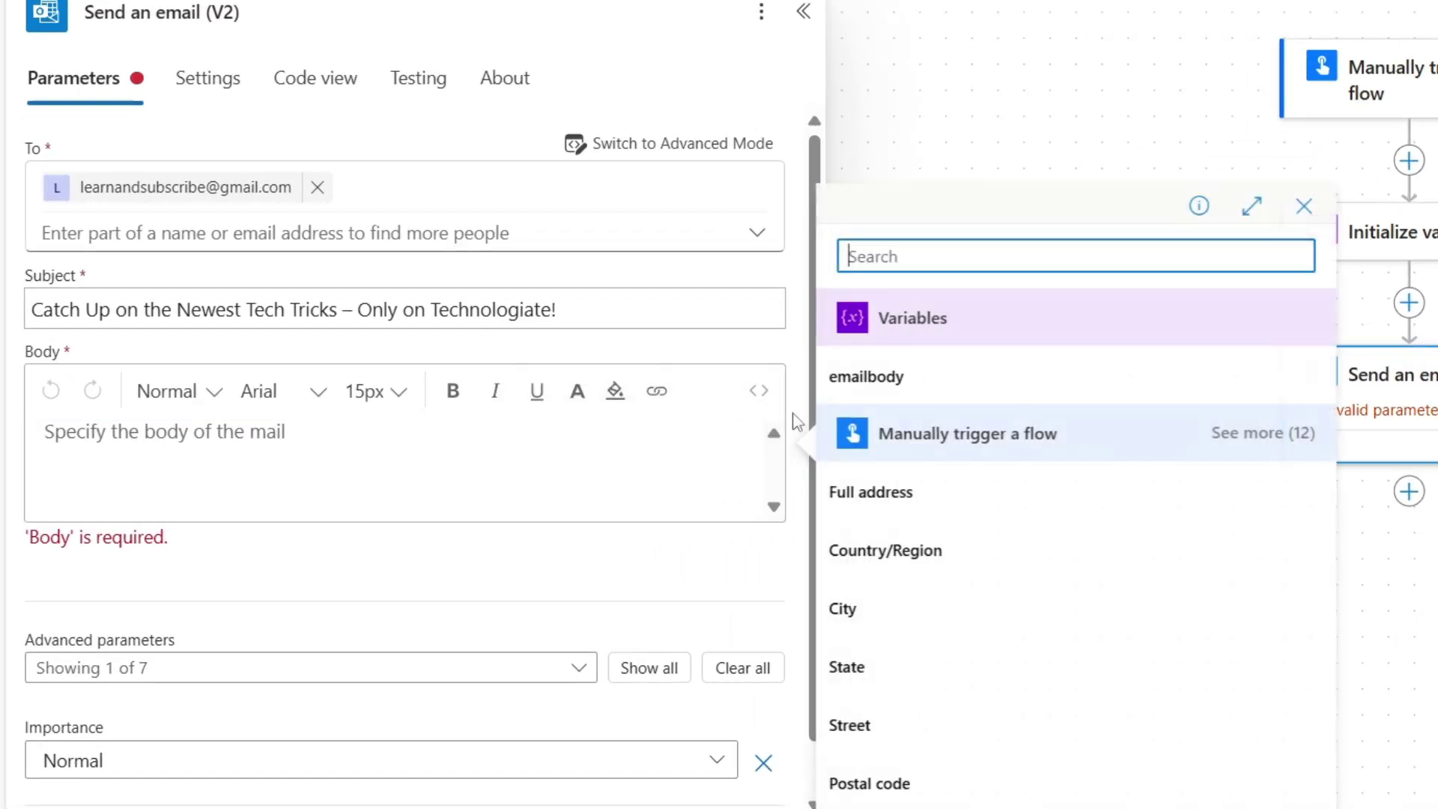
pyautogui.click(906, 384)
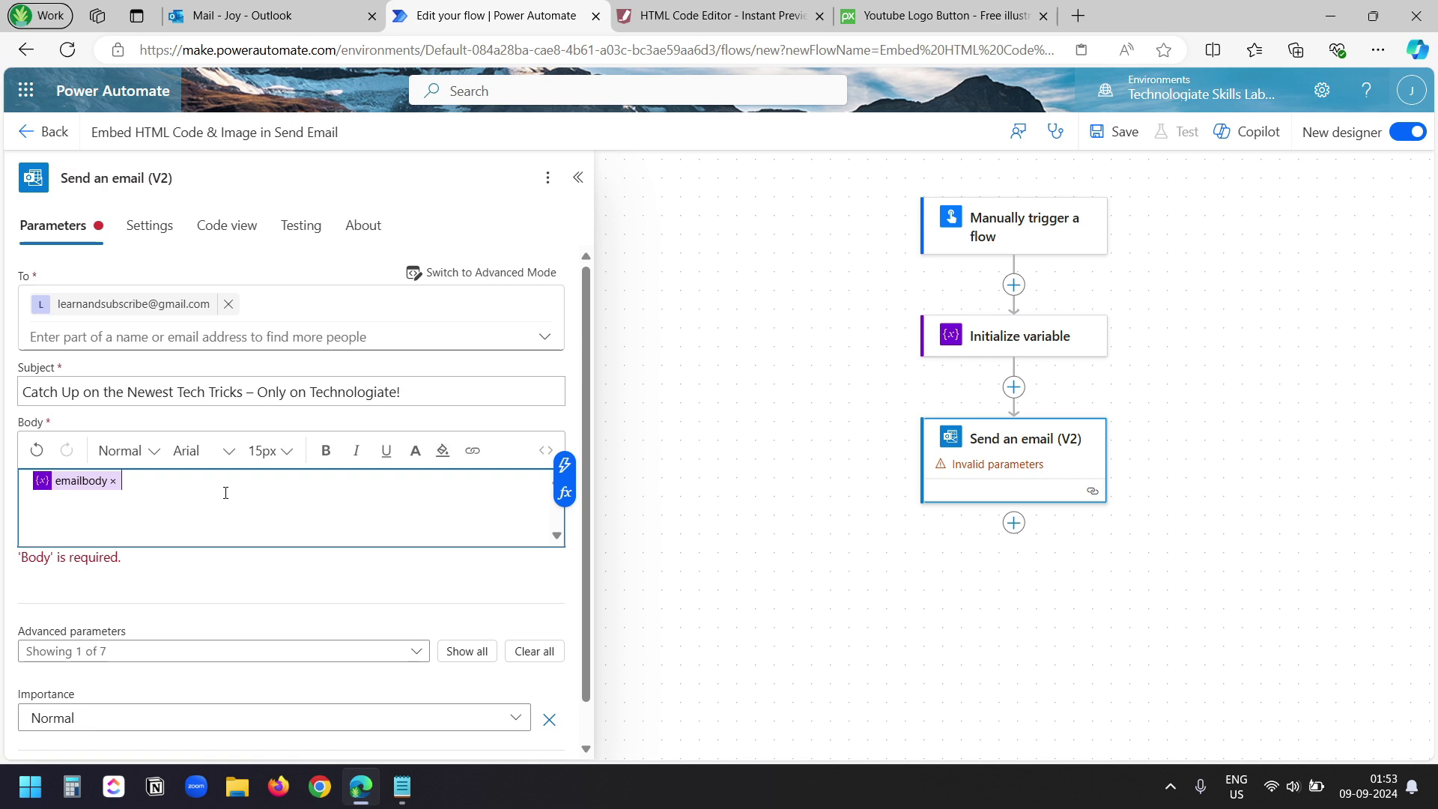
# Save the flow and run a manual test to send the newsletter email
pyautogui.click(1123, 287)
pyautogui.click(1121, 131)
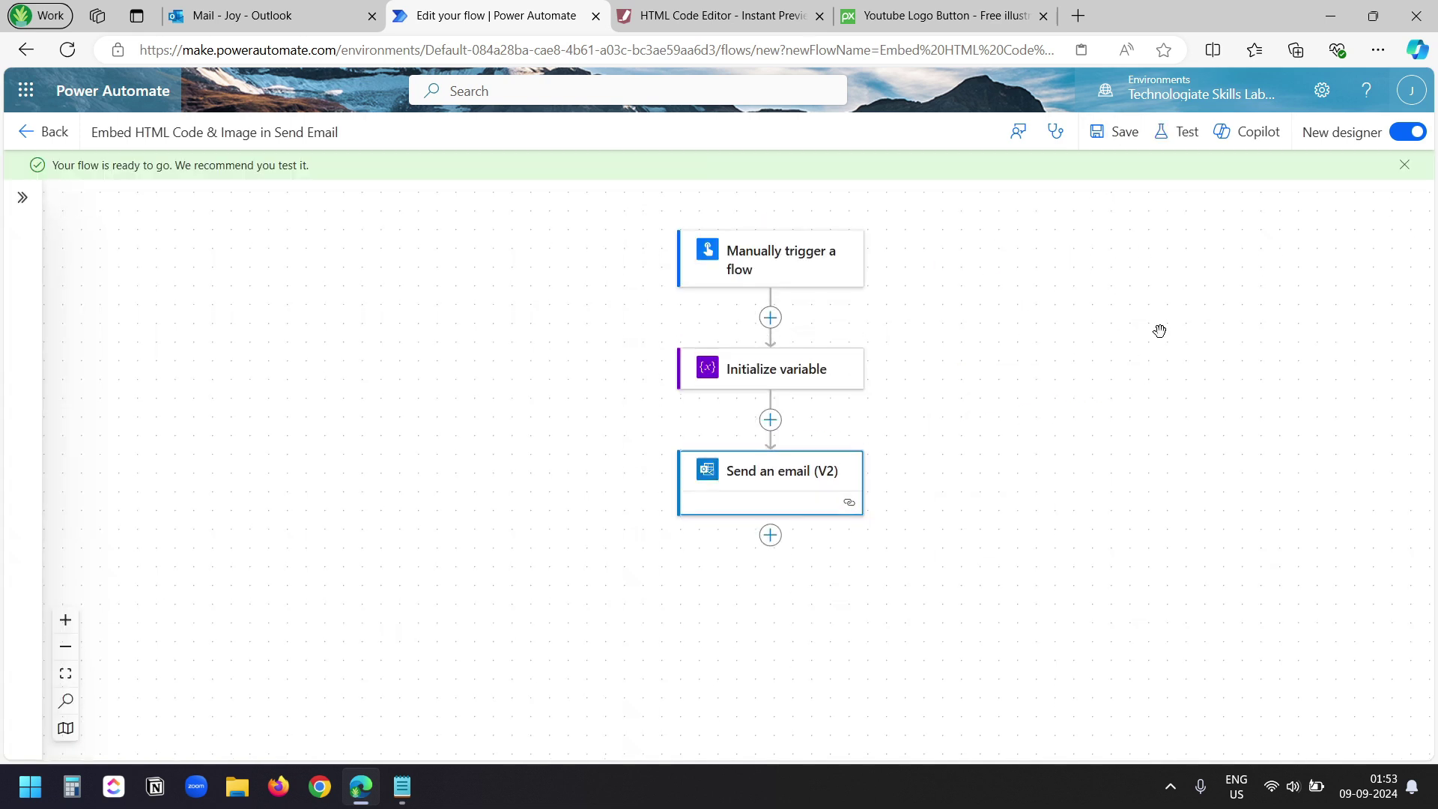
pyautogui.click(1185, 136)
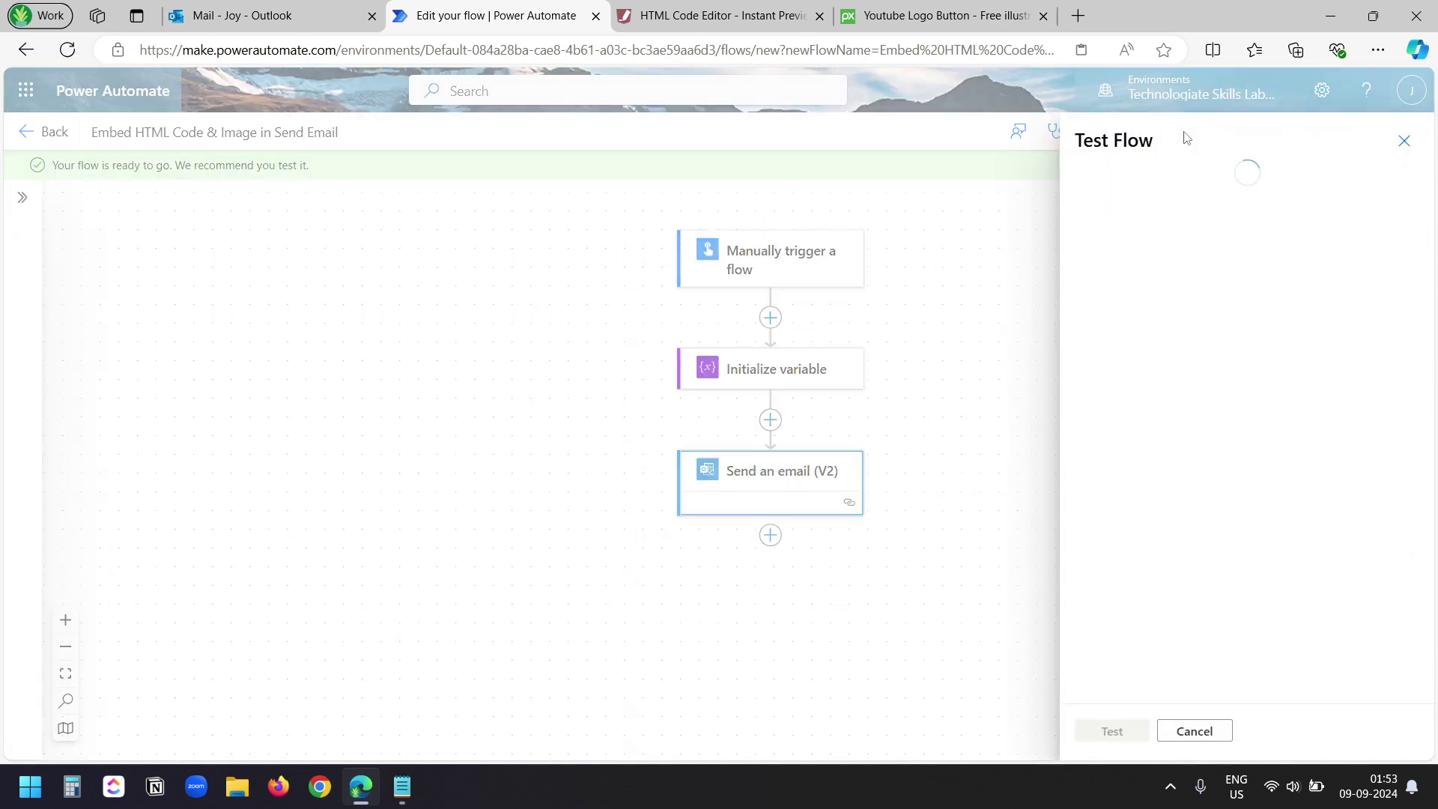
pyautogui.click(1089, 183)
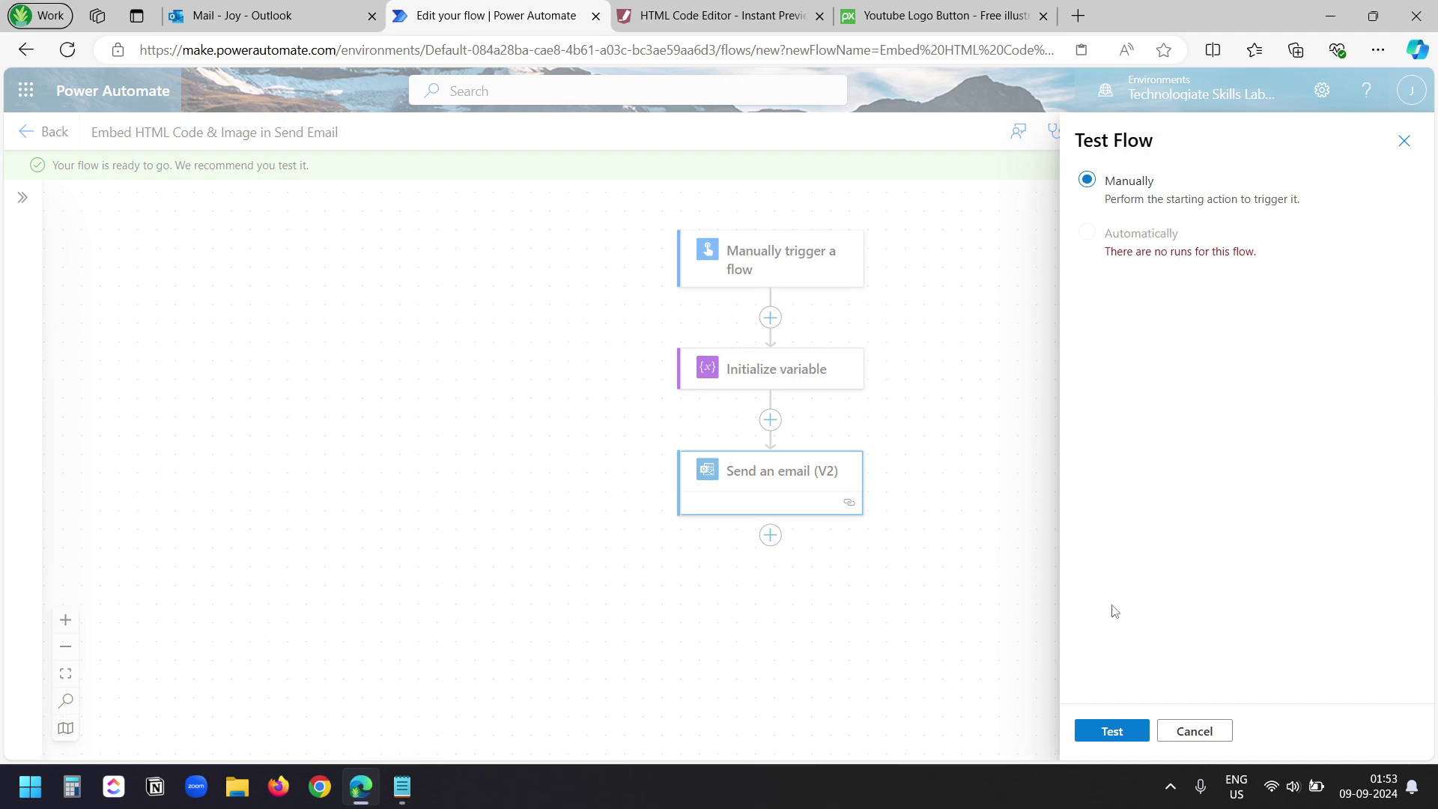
pyautogui.click(1112, 731)
pyautogui.click(1133, 736)
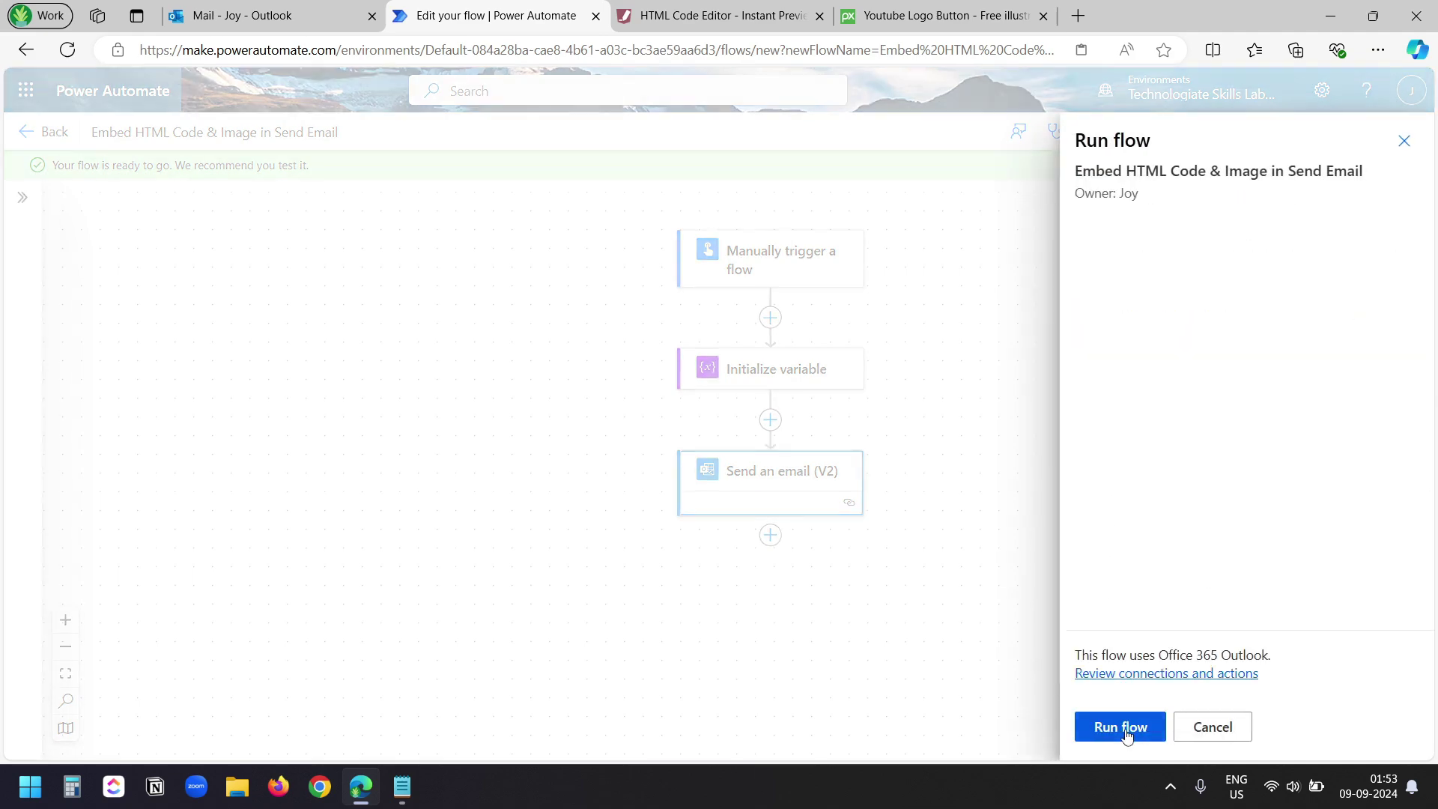
pyautogui.click(1126, 732)
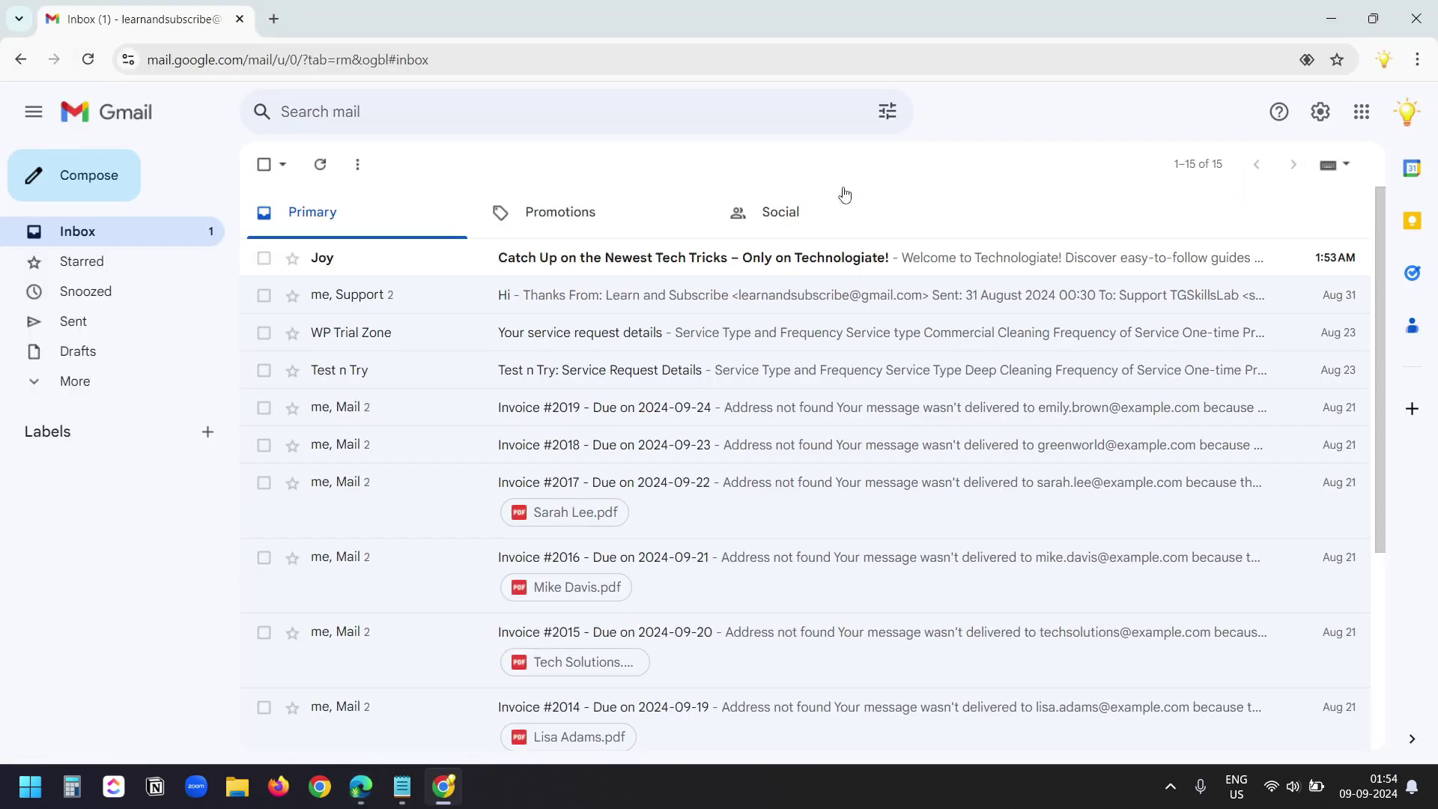
# Open the 'Catch Up on the Newest Tech Tricks' email in Gmail and scroll through its content
pyautogui.click(752, 259)
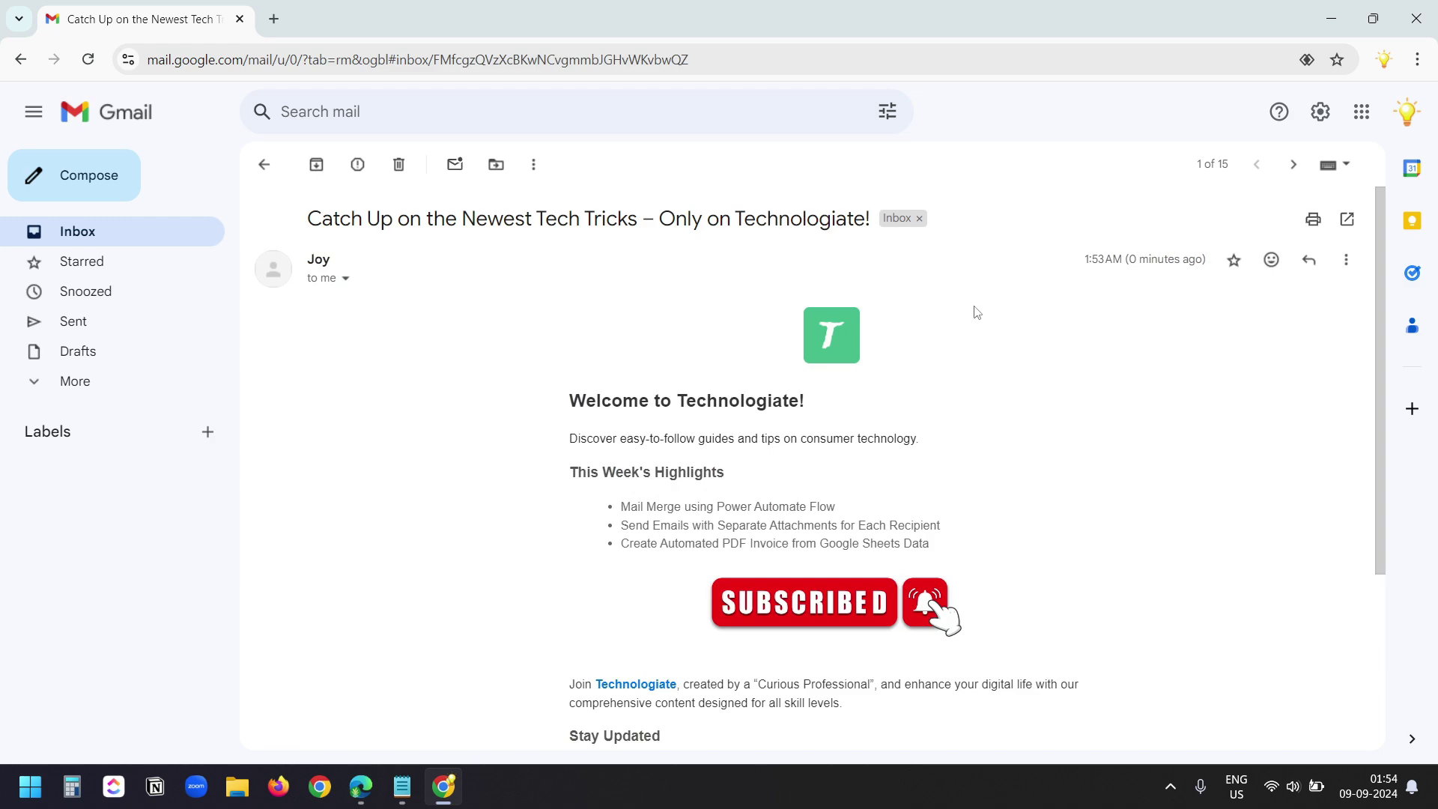
pyautogui.scroll(-2, 1059, 385)
pyautogui.scroll(1, 1066, 402)
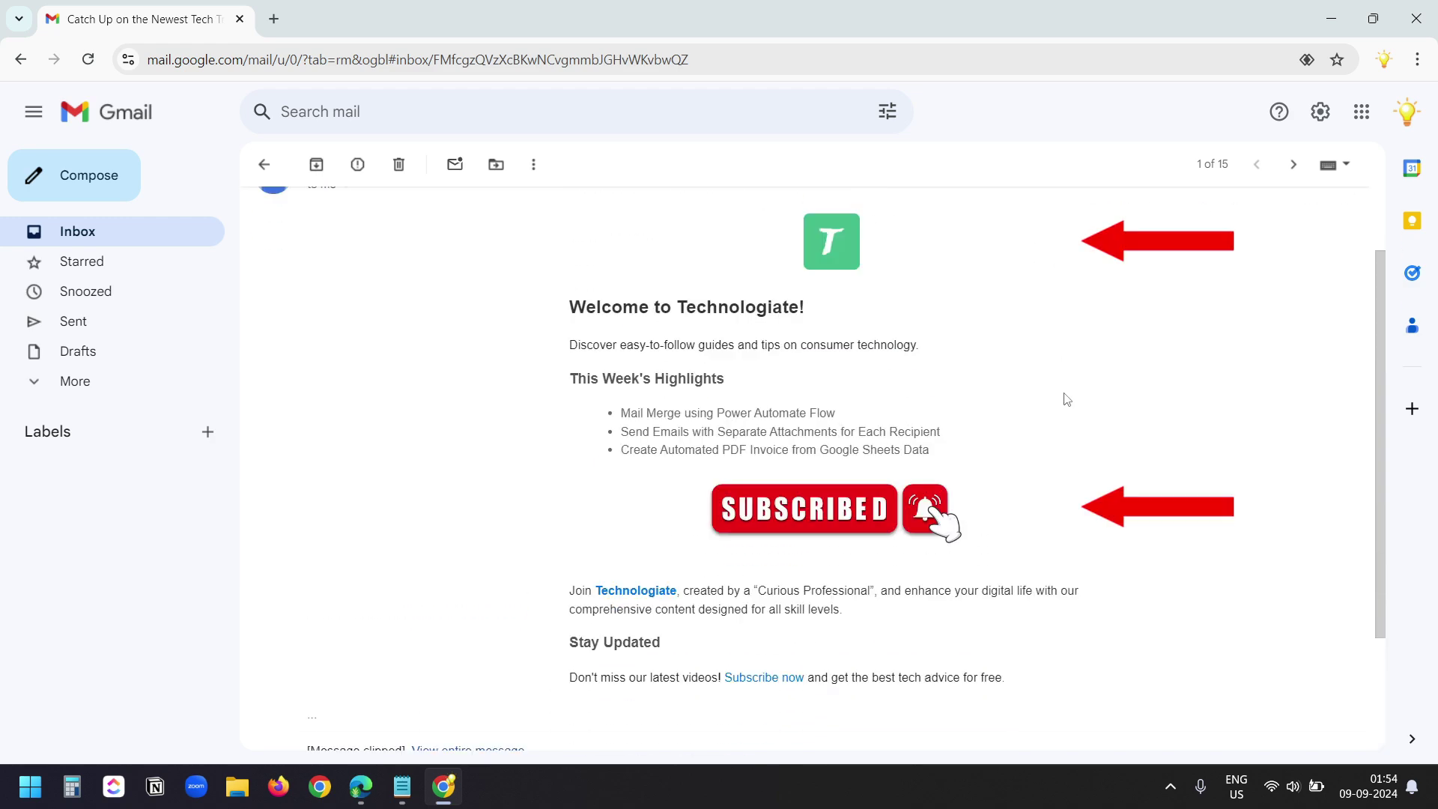
pyautogui.scroll(-1, 1064, 398)
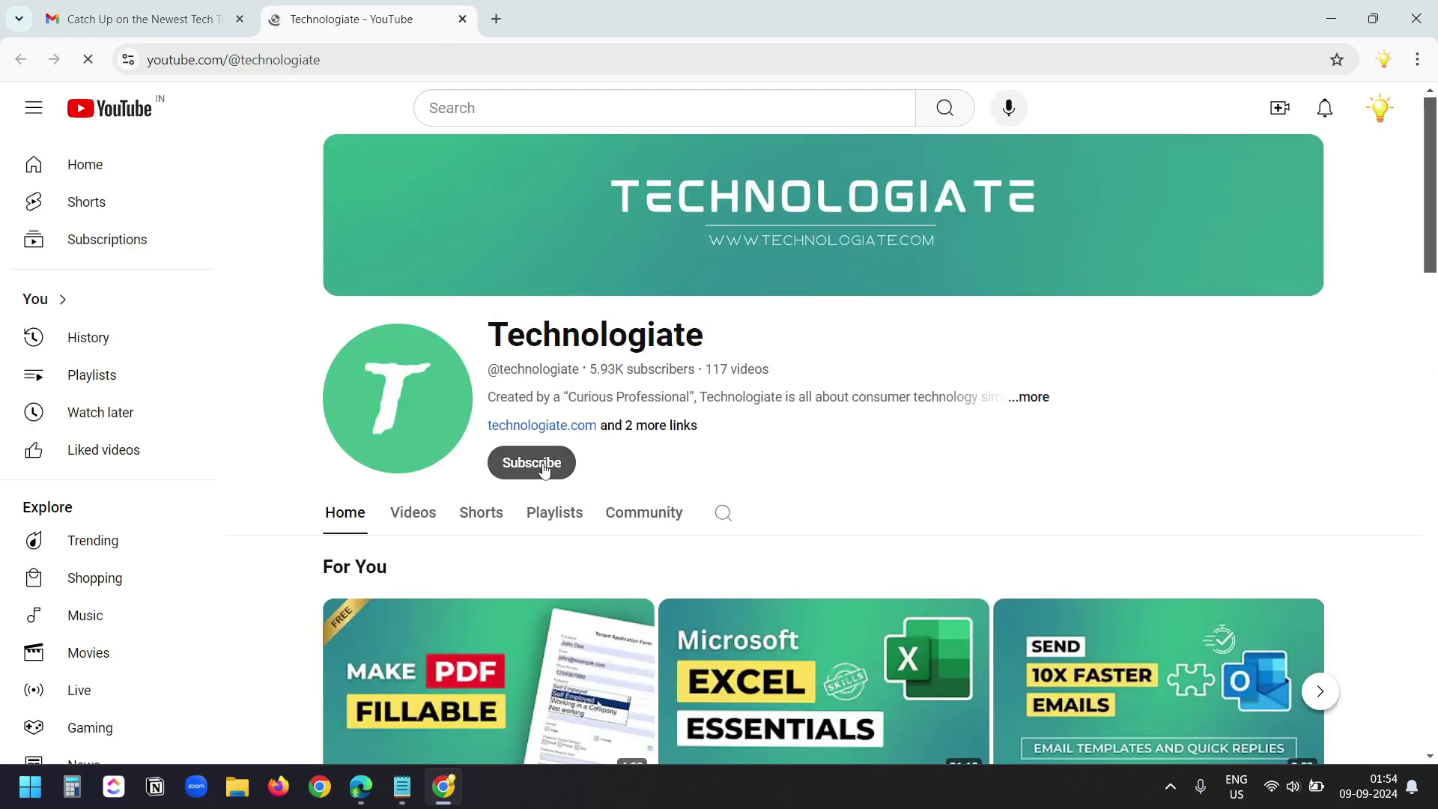
# Subscribe to the Technologiate YouTube channel
pyautogui.click(514, 461)
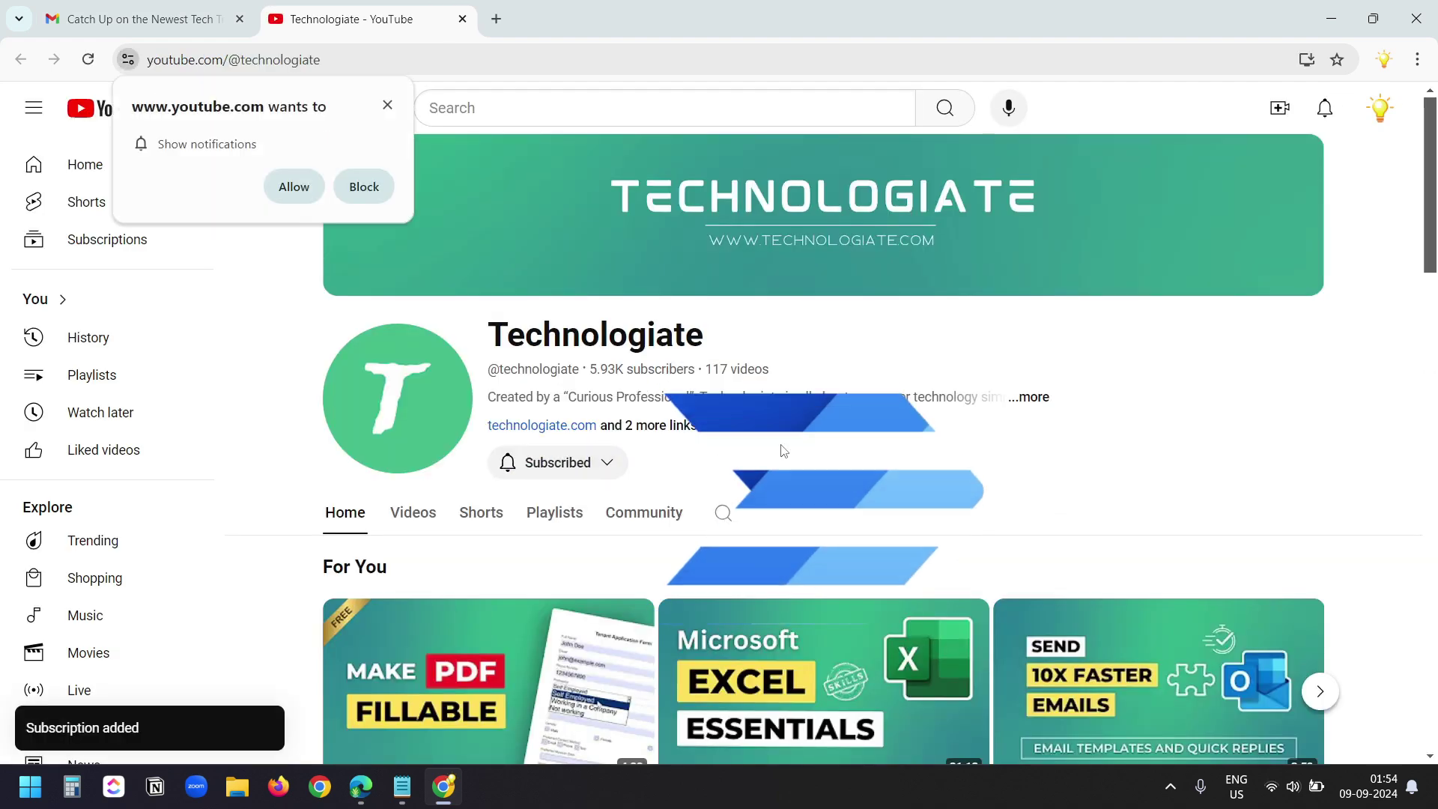